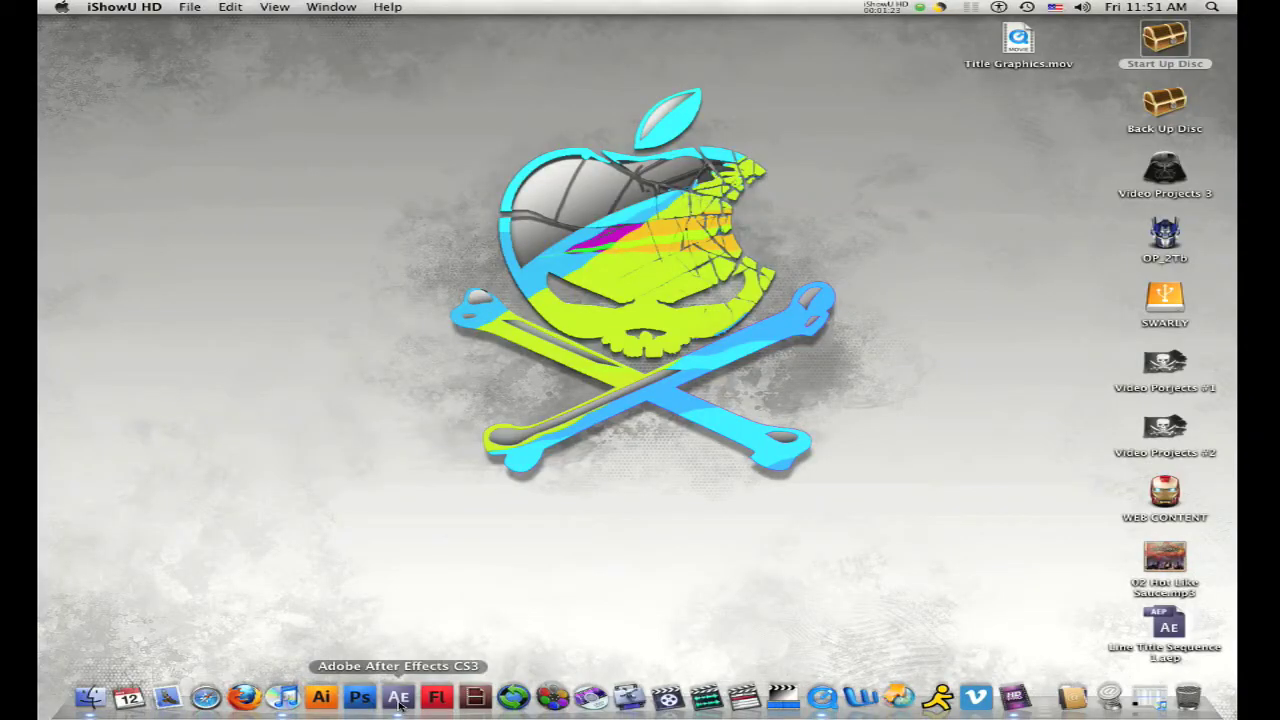
Step: Launch Adobe After Effects CS3 from the Dock
click(398, 700)
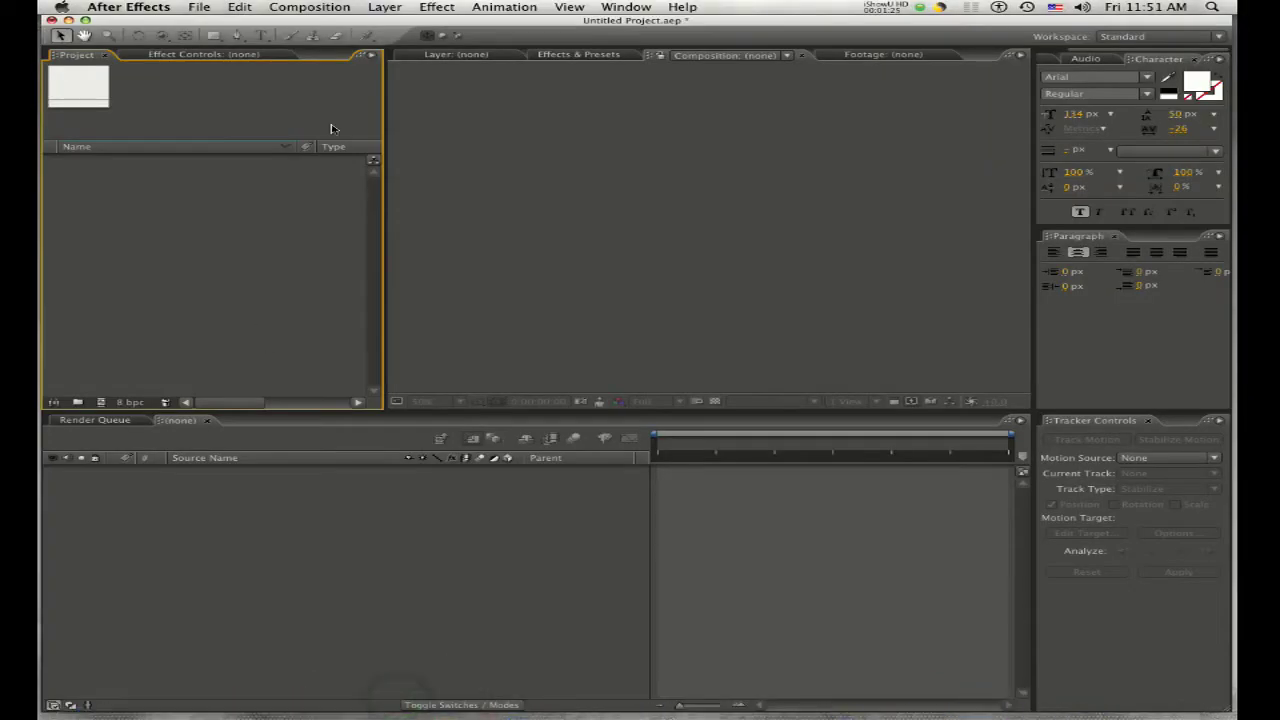
Step: Create the 'Music vid' composition: HDTV 1080 24 preset, 1920×1080, 24 fps, 0:03:30:00 duration
click(309, 7)
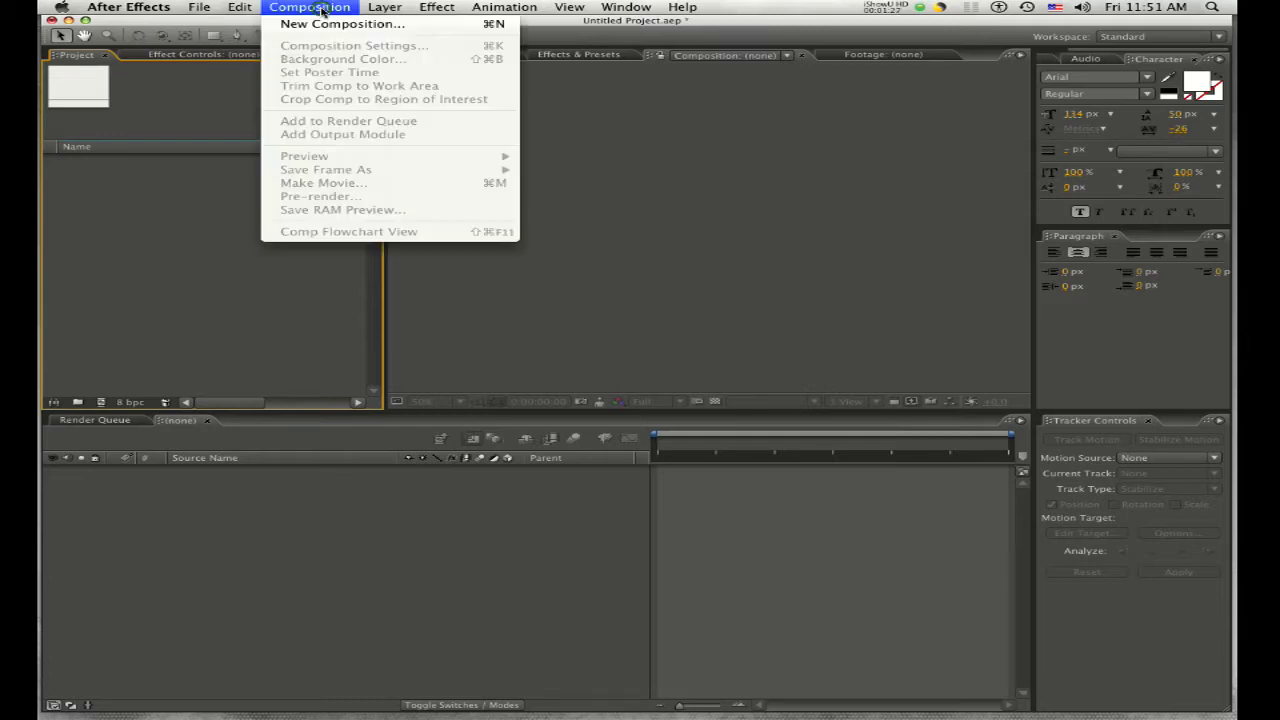
click(325, 23)
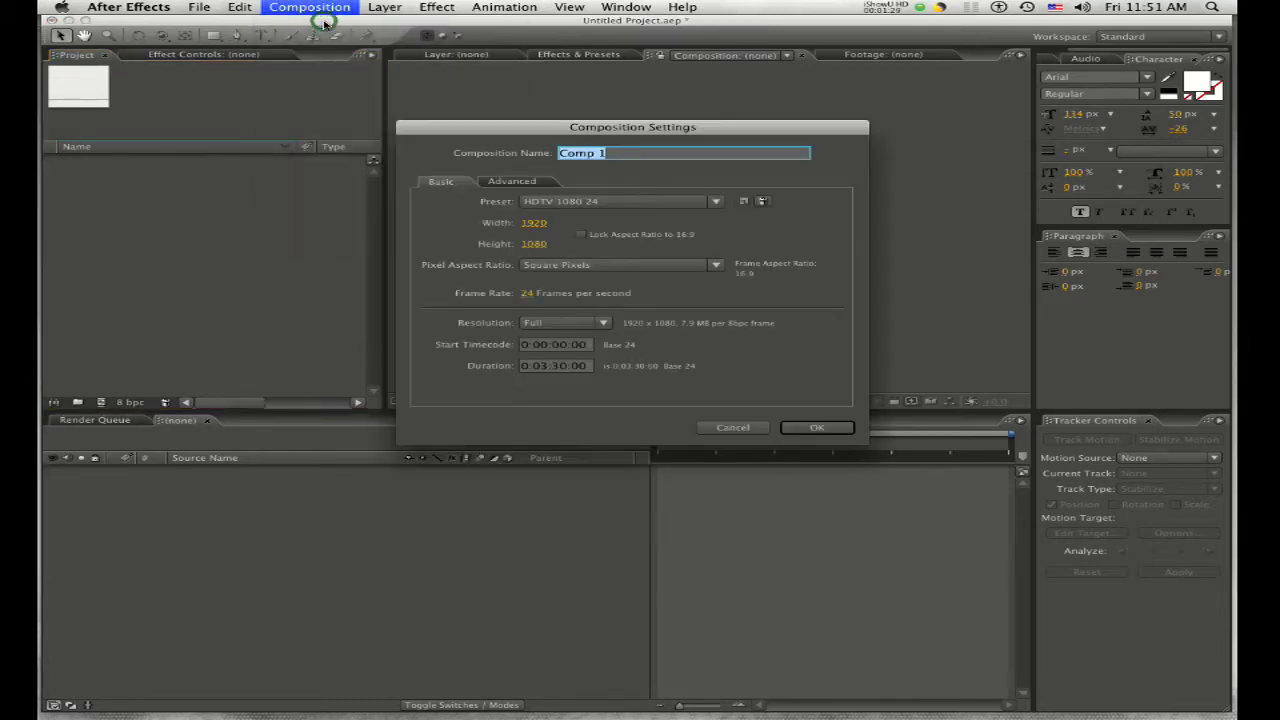
drag(532, 128, 532, 81)
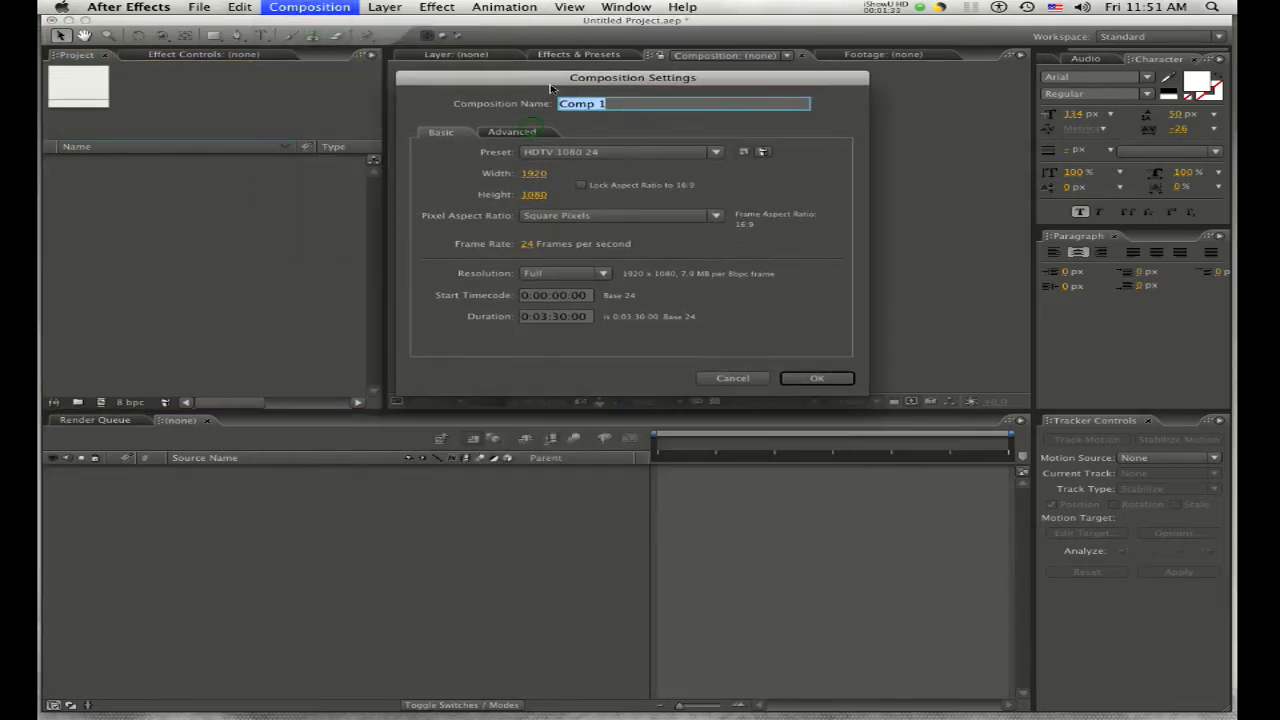
text(Music vid)
click(842, 377)
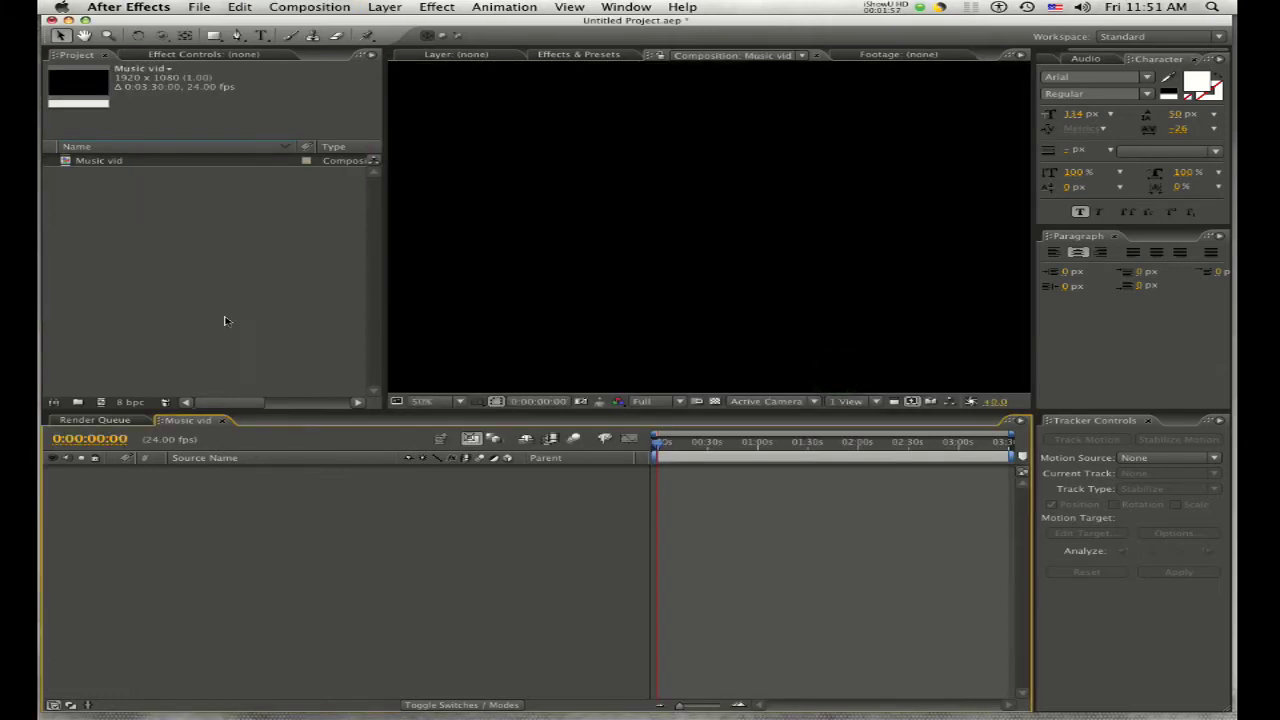
Step: Import '02 Hot Like Sauce.mp3' and place it in the Music vid timeline as layer 1
right_click(165, 250)
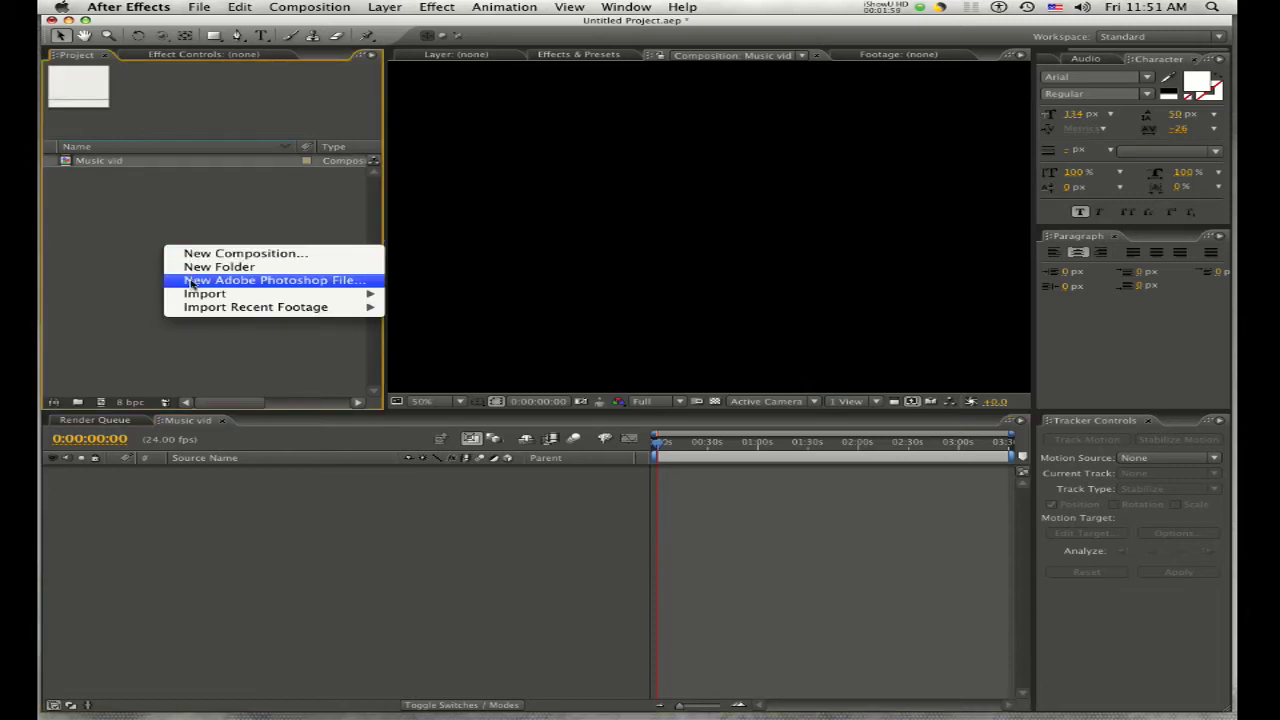
mouse_move(349, 296)
click(415, 293)
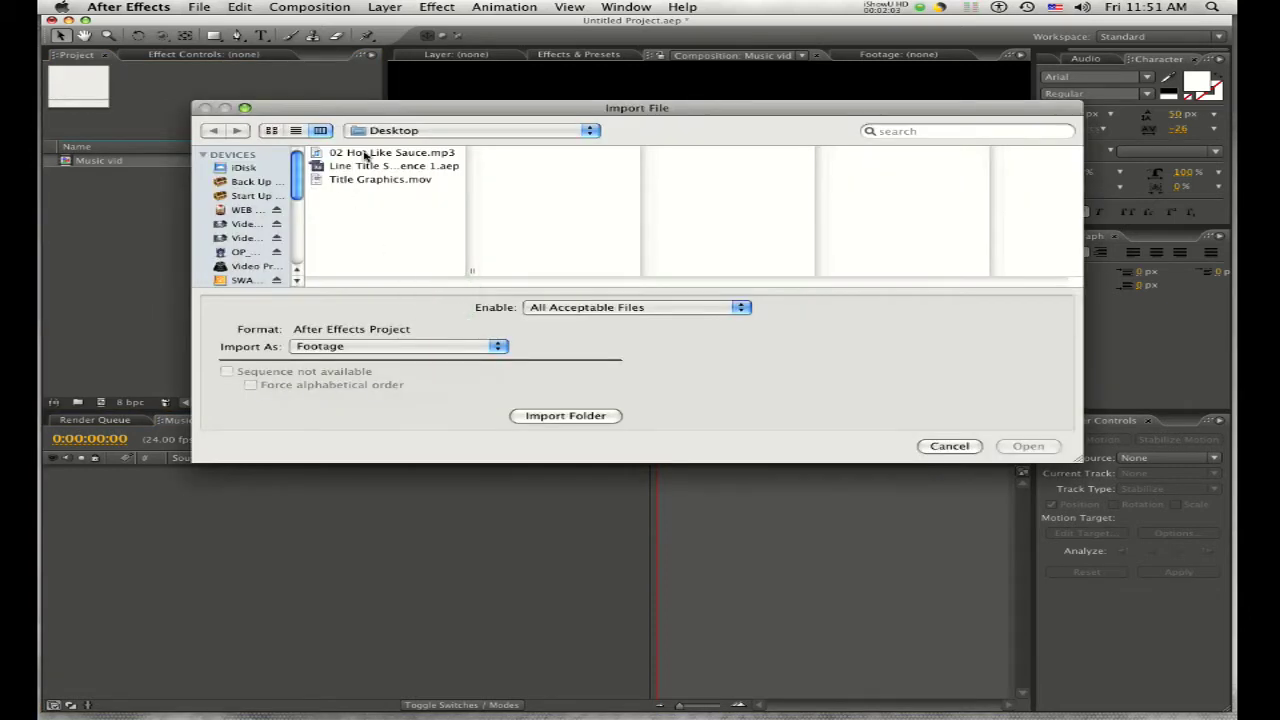
click(365, 155)
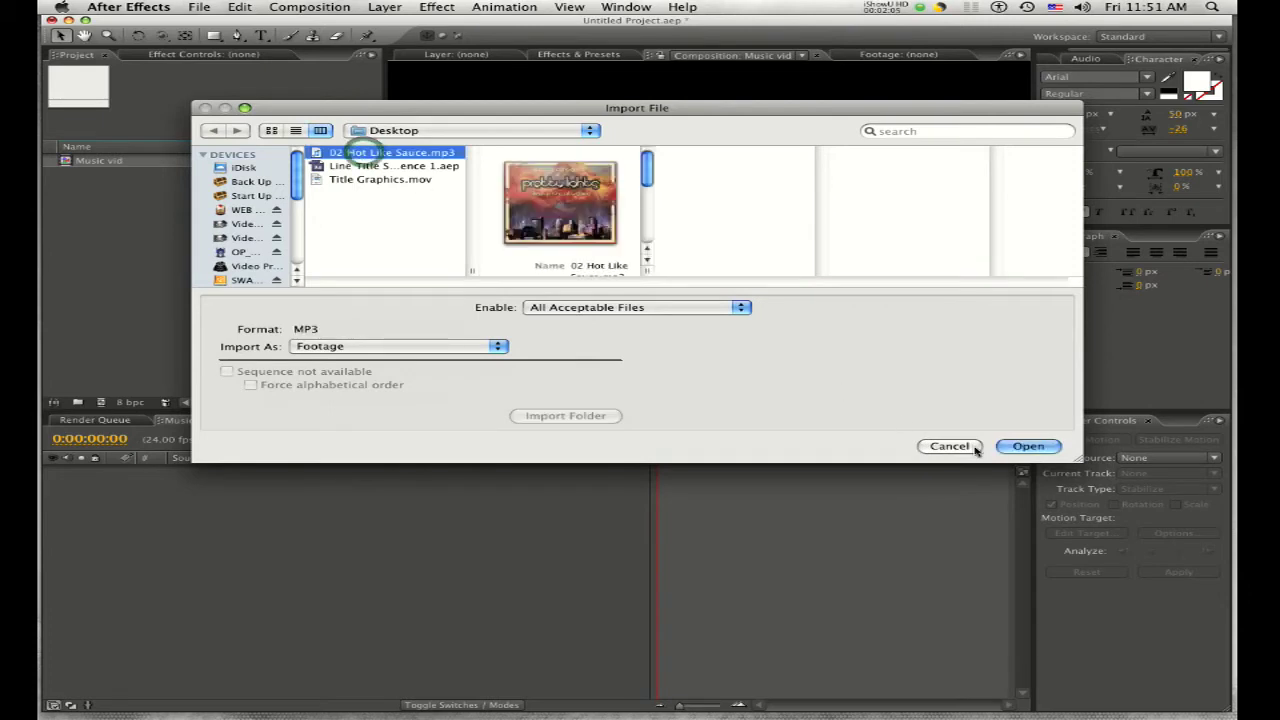
click(1018, 447)
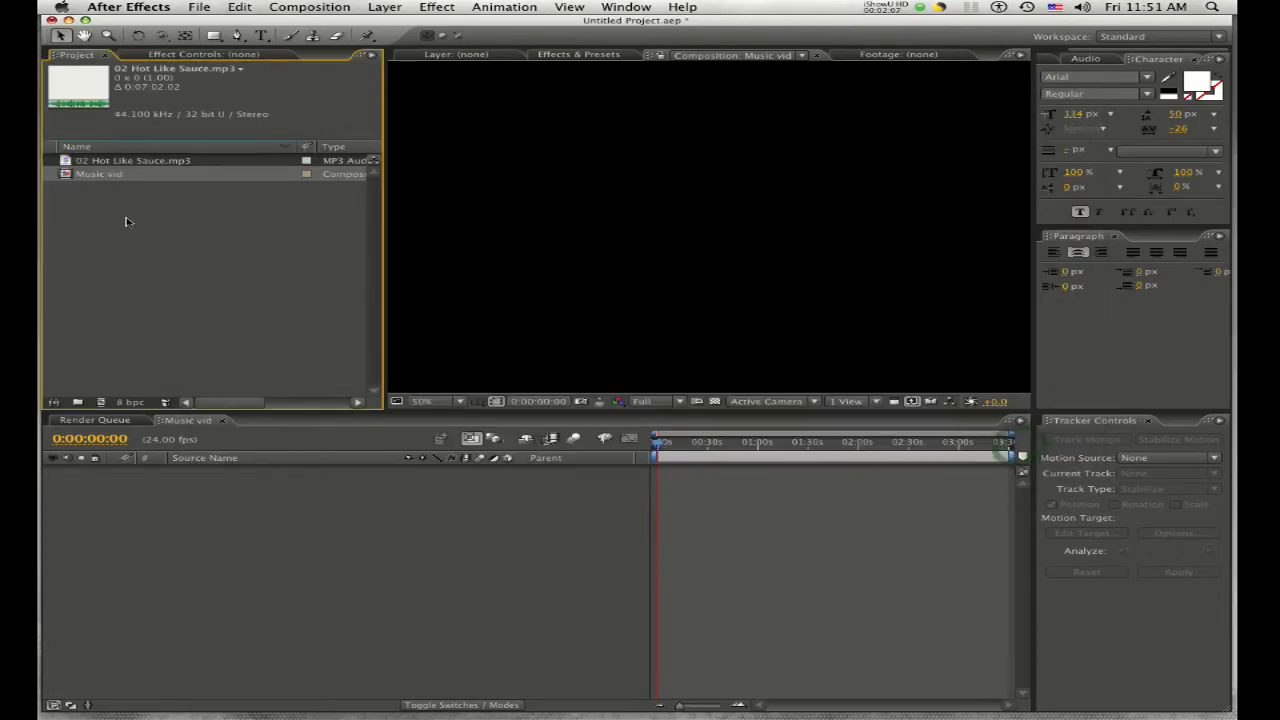
drag(127, 163, 254, 541)
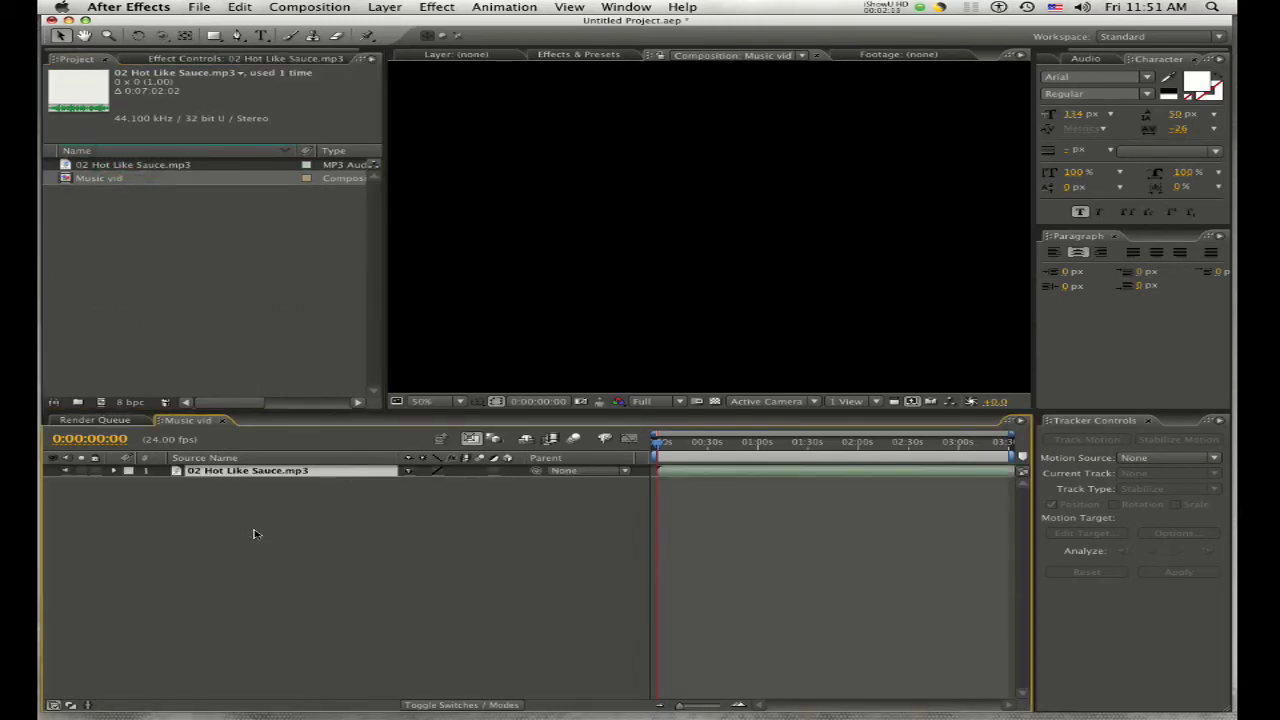
Step: Use Keyframe Assistant > Convert Audio to Keyframes on the song layer to create Audio Amplitude
right_click(268, 476)
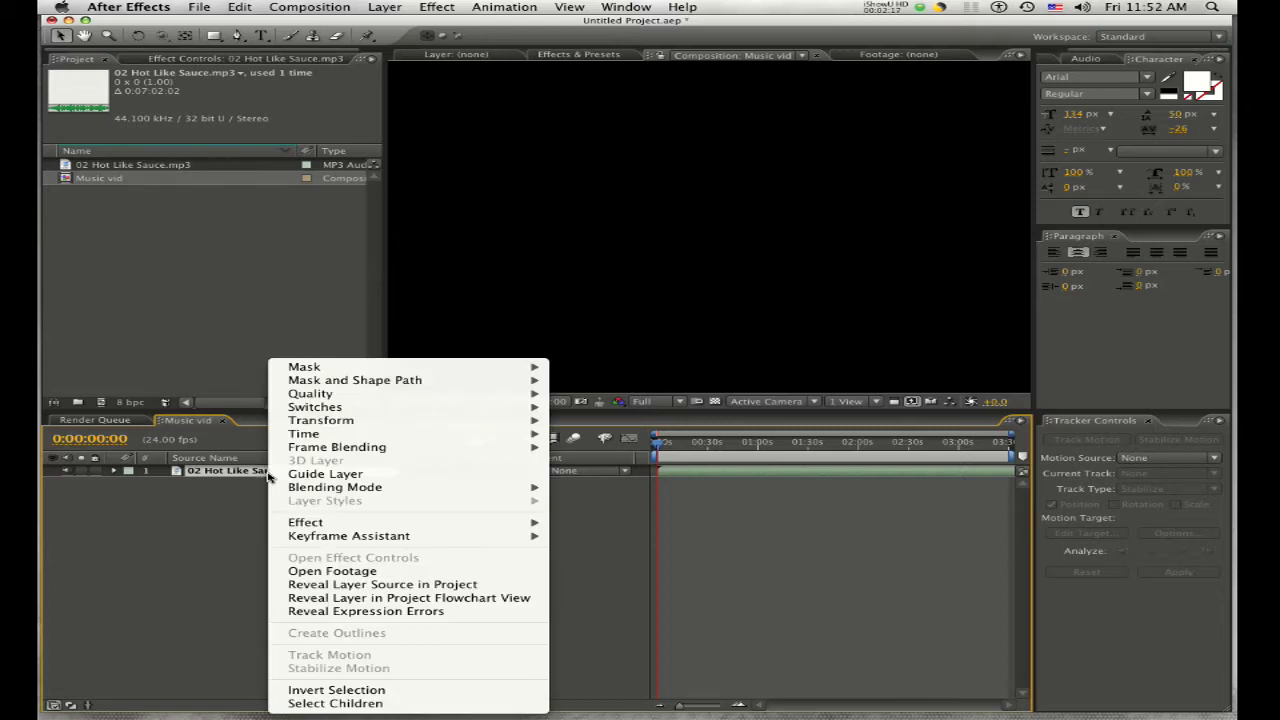
mouse_move(334, 539)
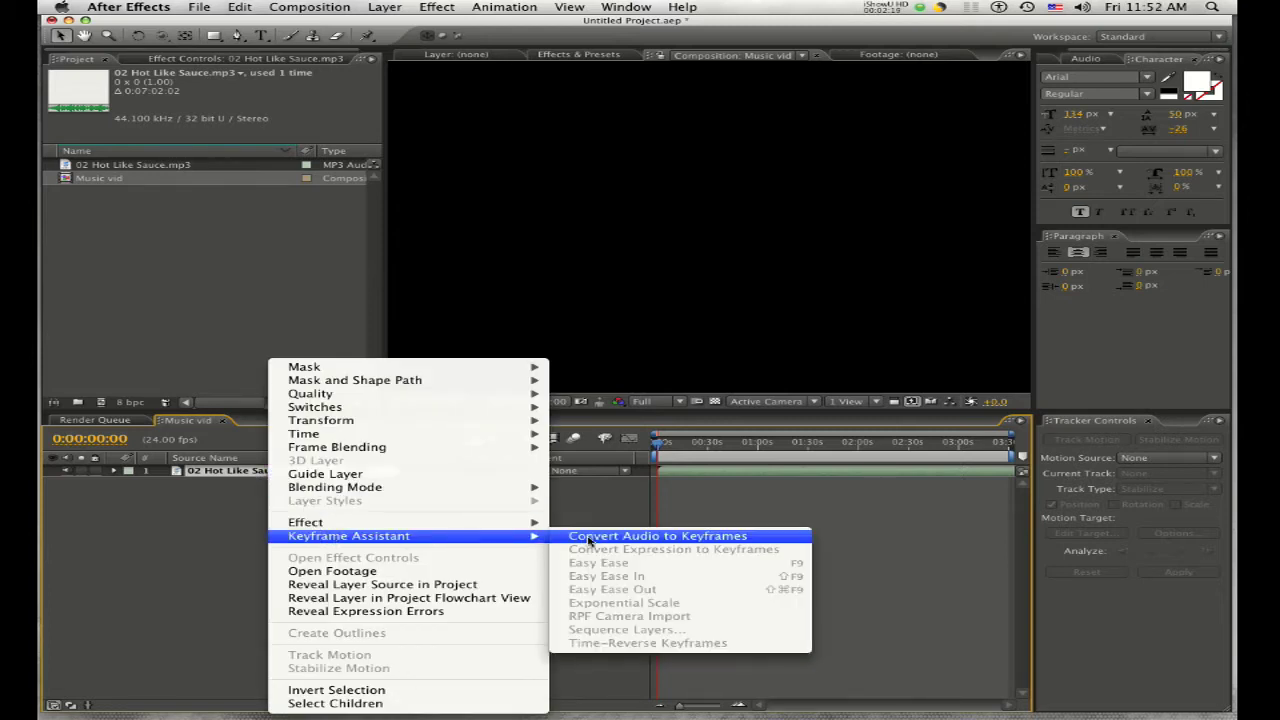
click(590, 538)
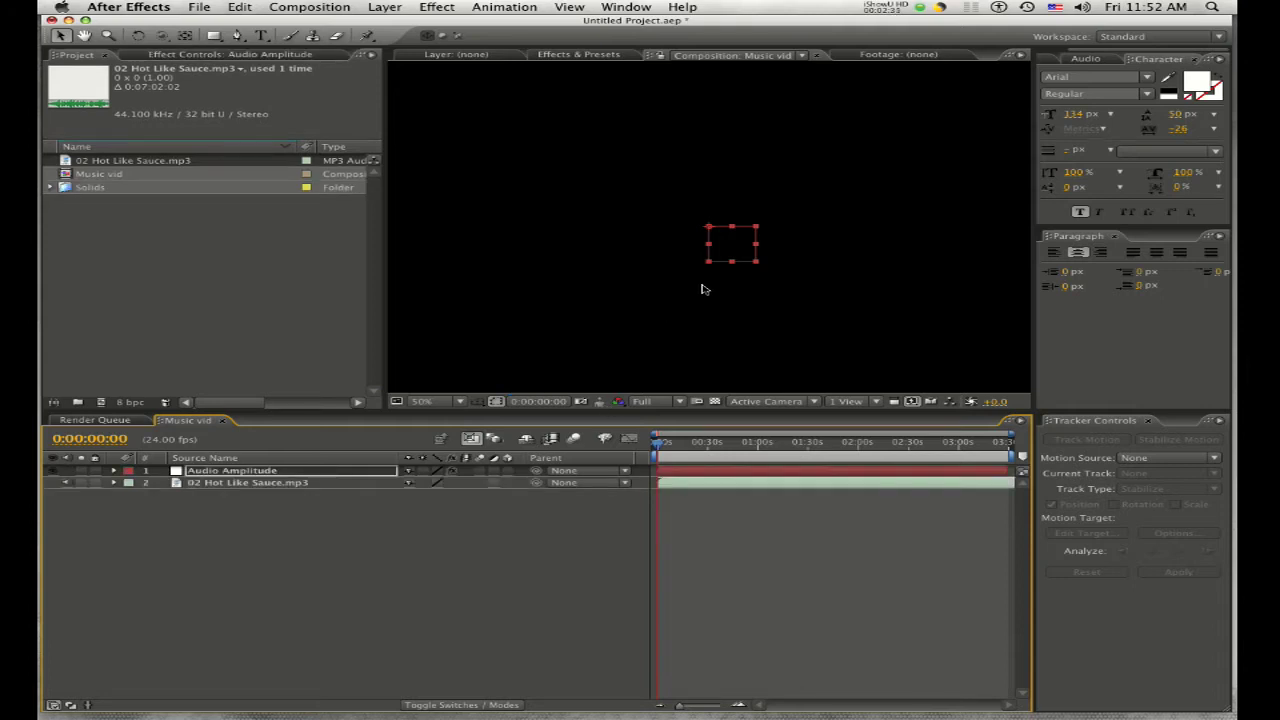
Step: Expand the Audio Amplitude layer's effects to show the Both Channels slider value
click(113, 472)
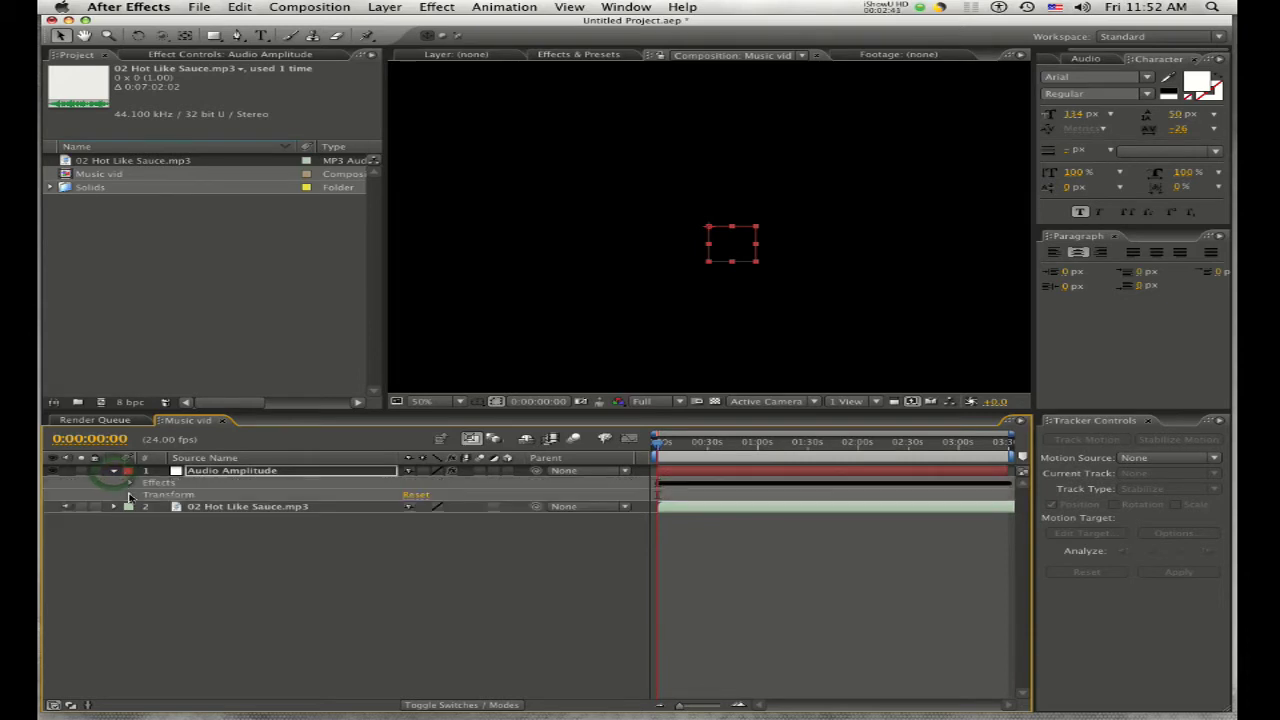
click(129, 484)
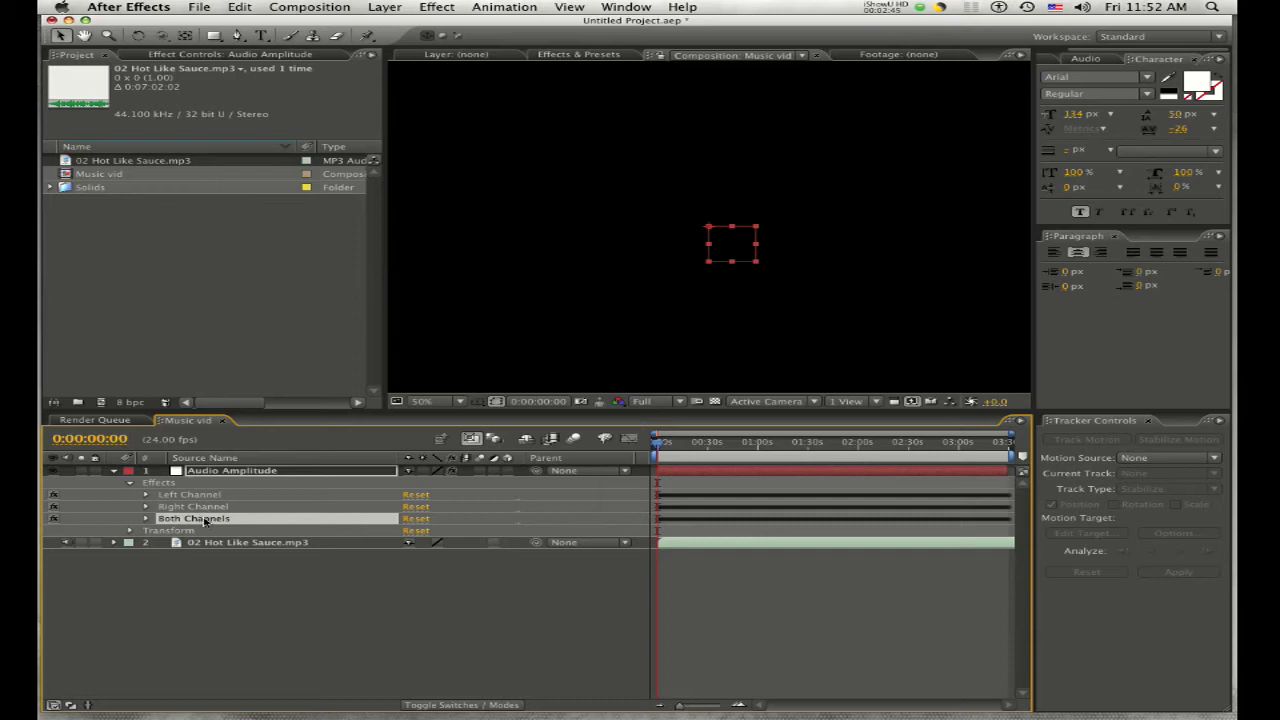
click(146, 519)
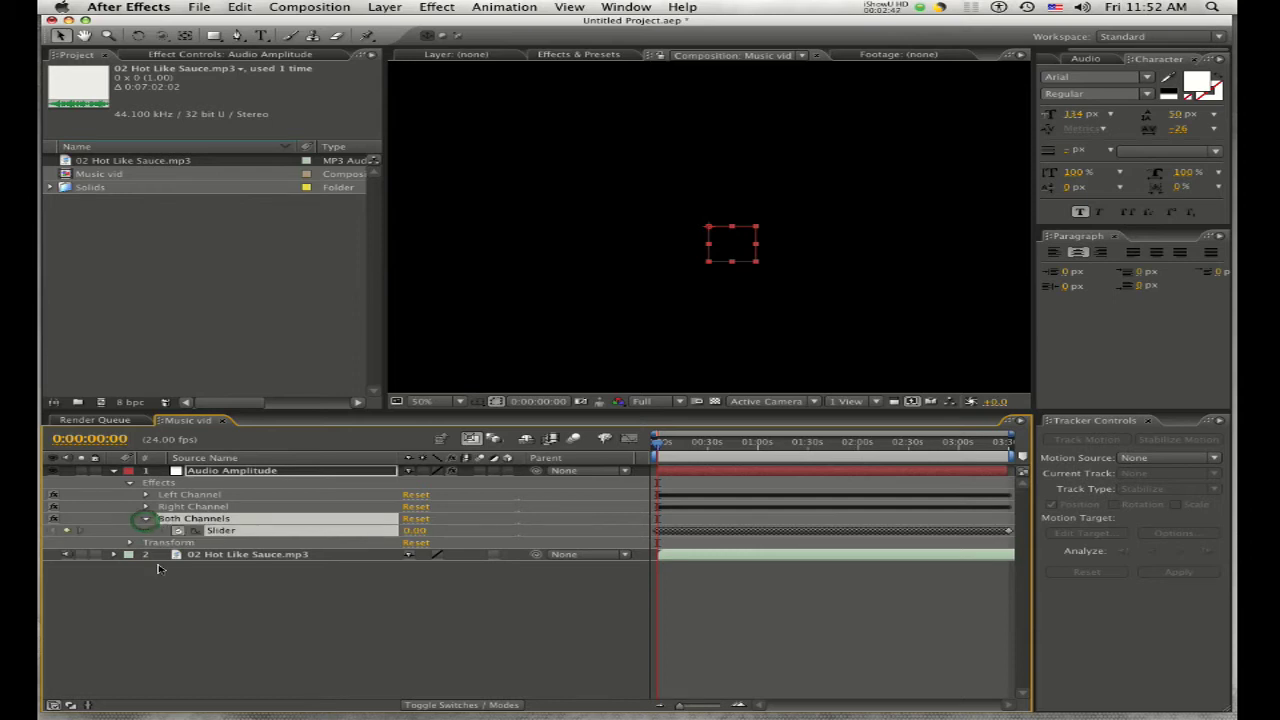
Step: Show the song's waveform, scrub forward to compare slider values, then collapse the song layer
click(114, 555)
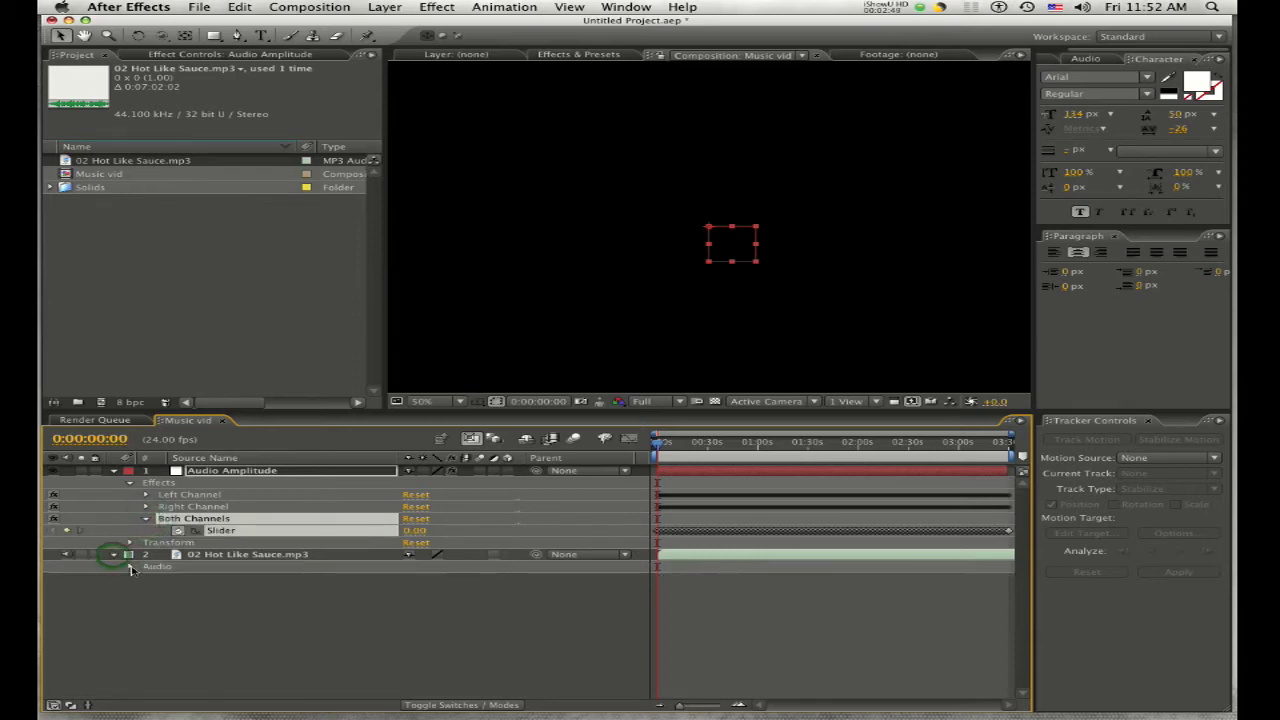
click(129, 566)
click(146, 591)
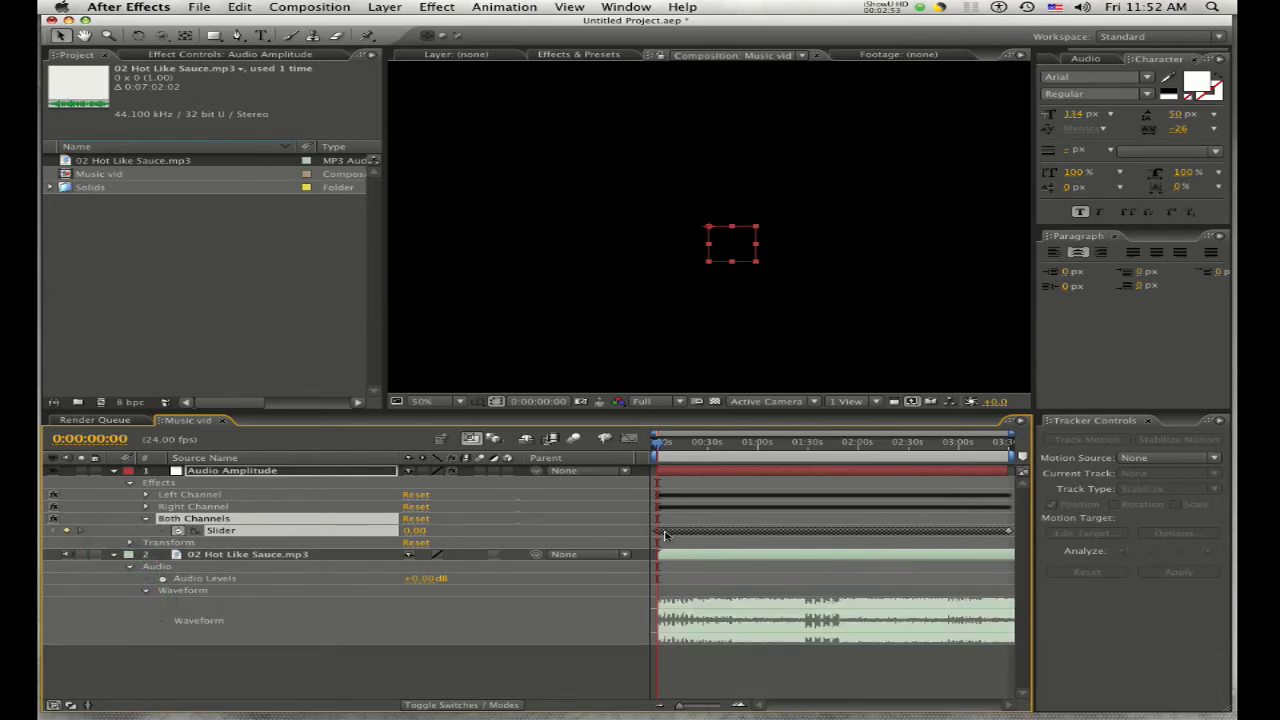
drag(656, 444, 665, 443)
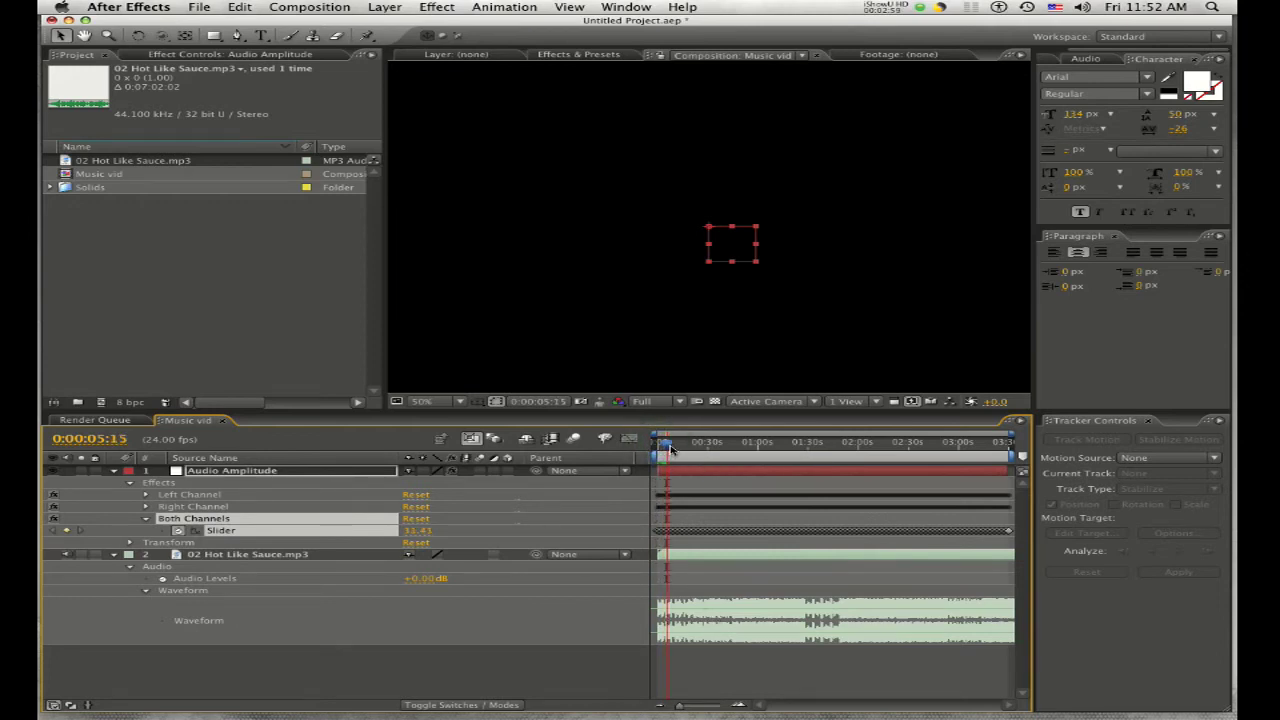
drag(671, 450, 678, 451)
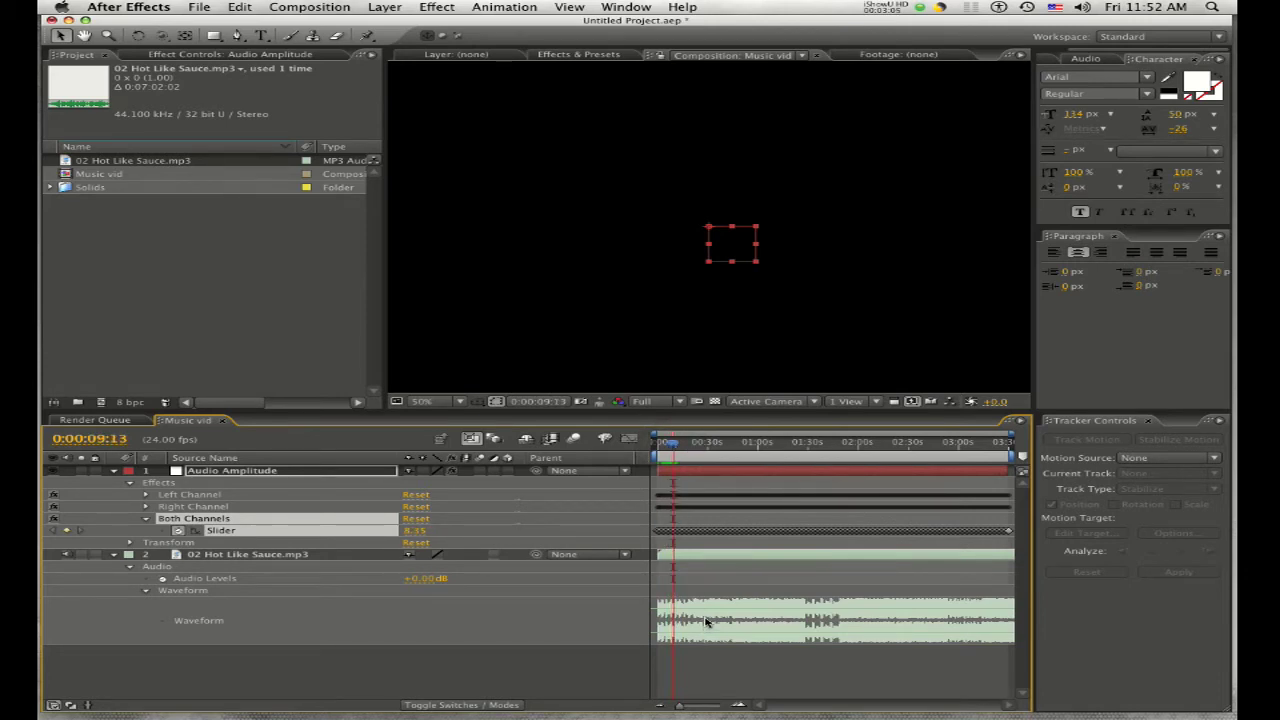
click(114, 556)
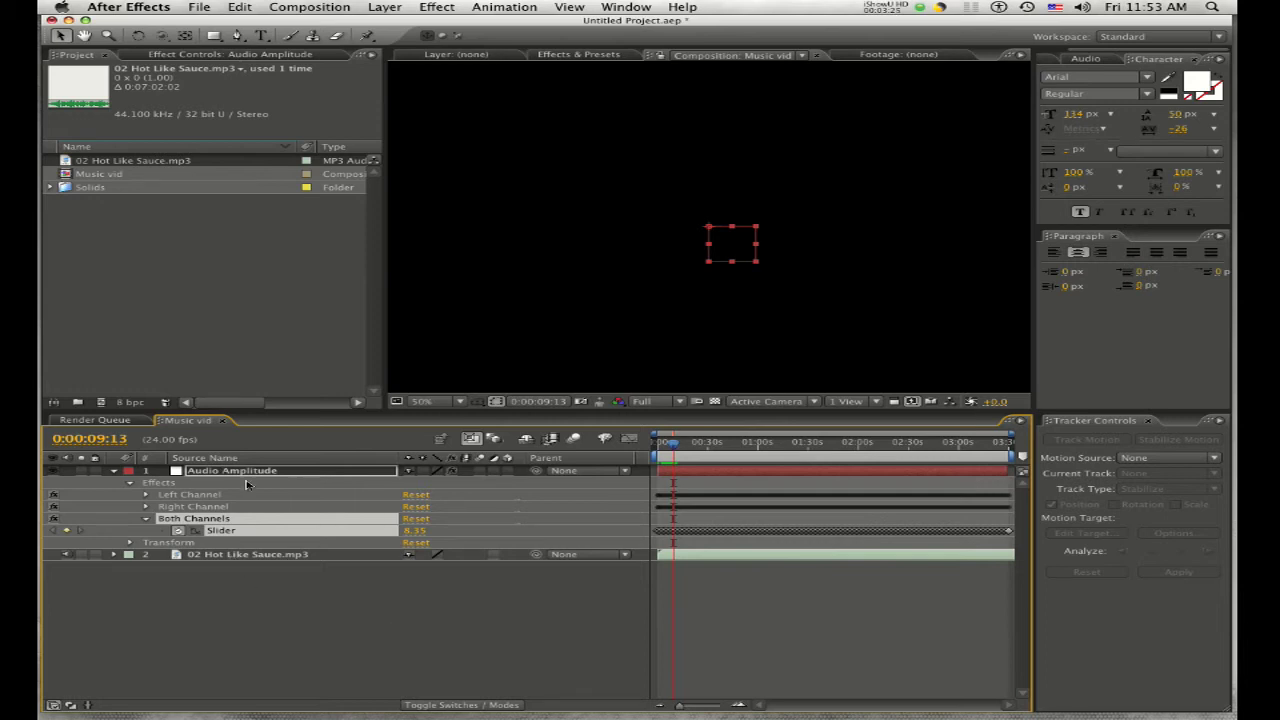
Step: Undo an accidental star mask on the Audio Amplitude layer and deselect that layer
click(213, 35)
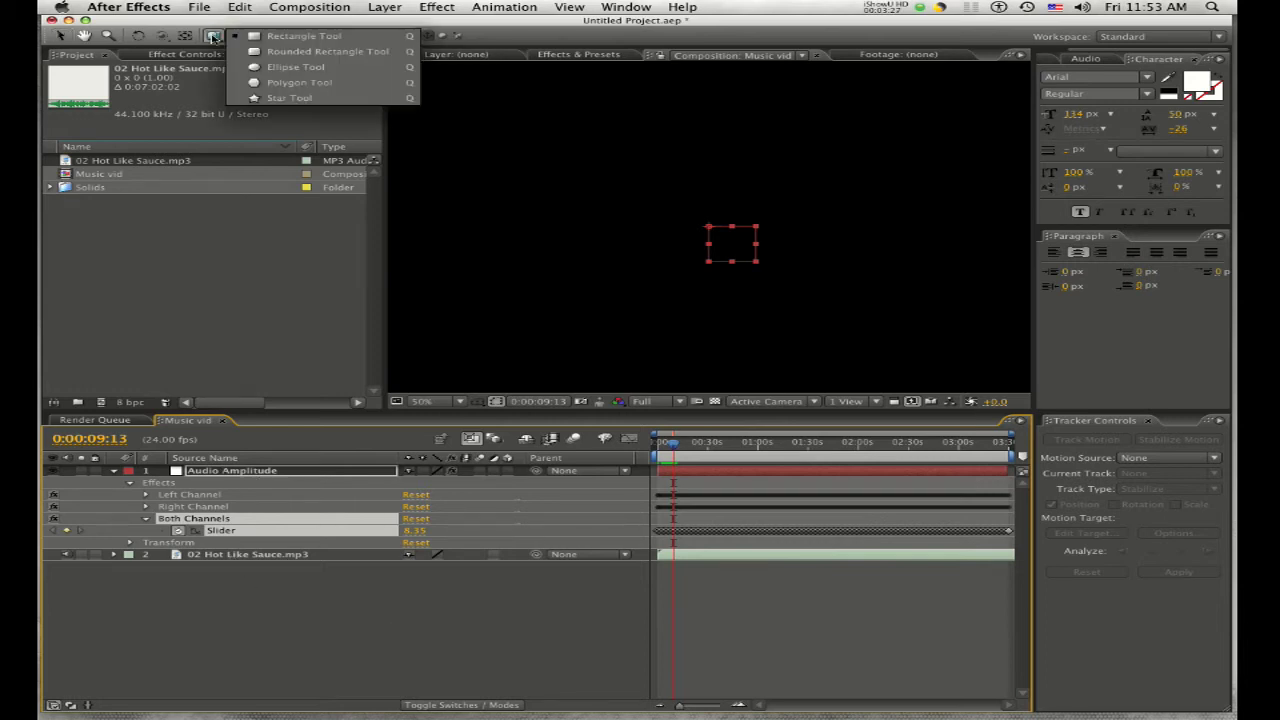
click(268, 97)
drag(558, 183, 540, 101)
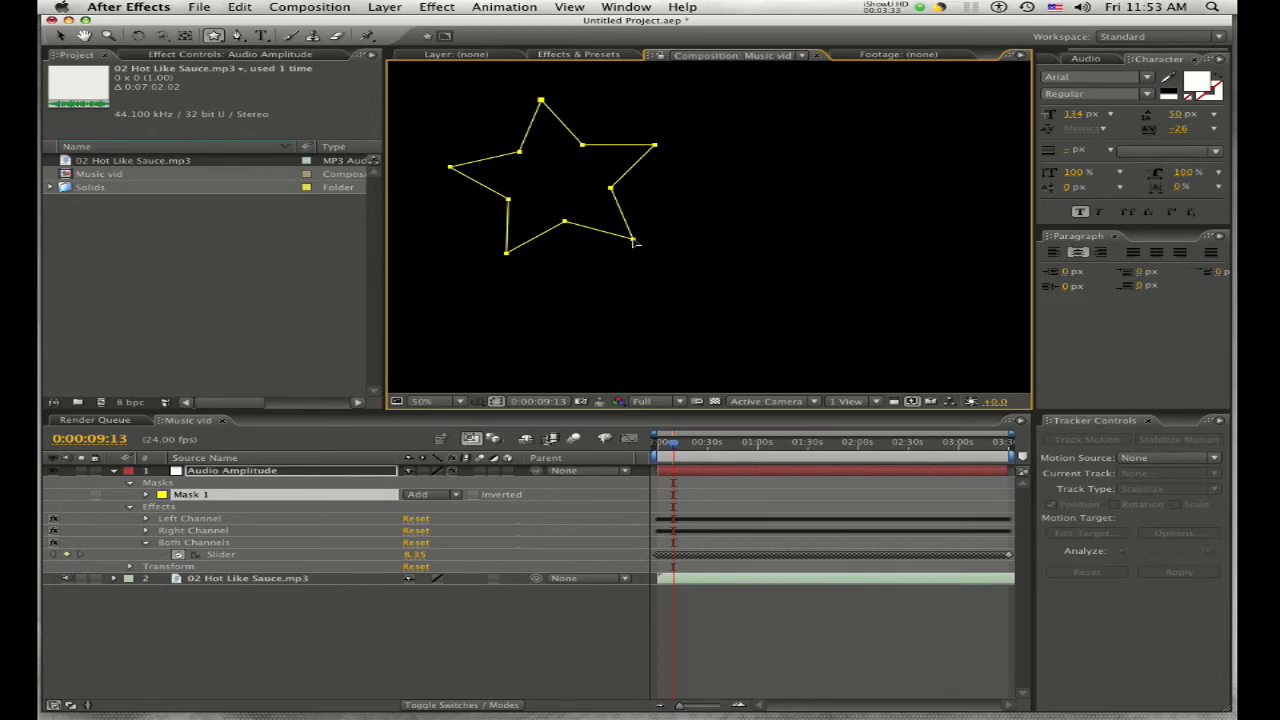
key(super+z)
click(442, 601)
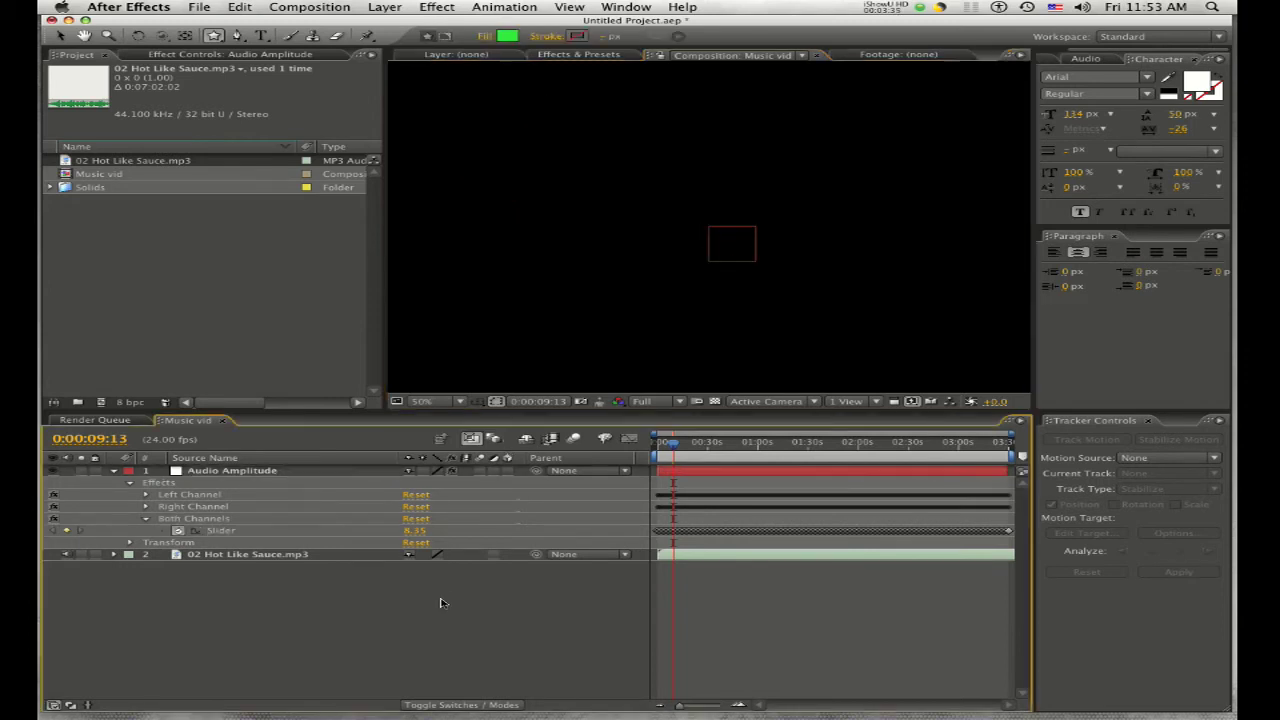
Step: Set the star fill colour to blue and draw a star in the composition's upper left
click(214, 37)
click(507, 36)
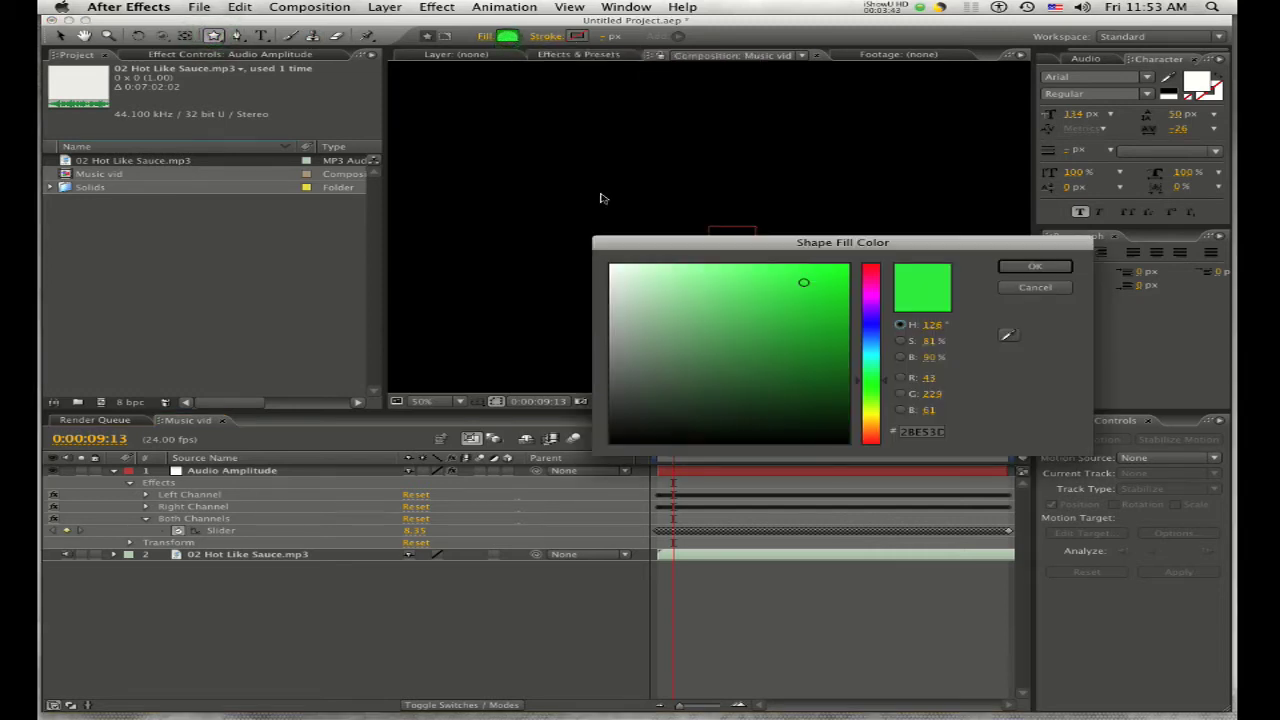
click(871, 330)
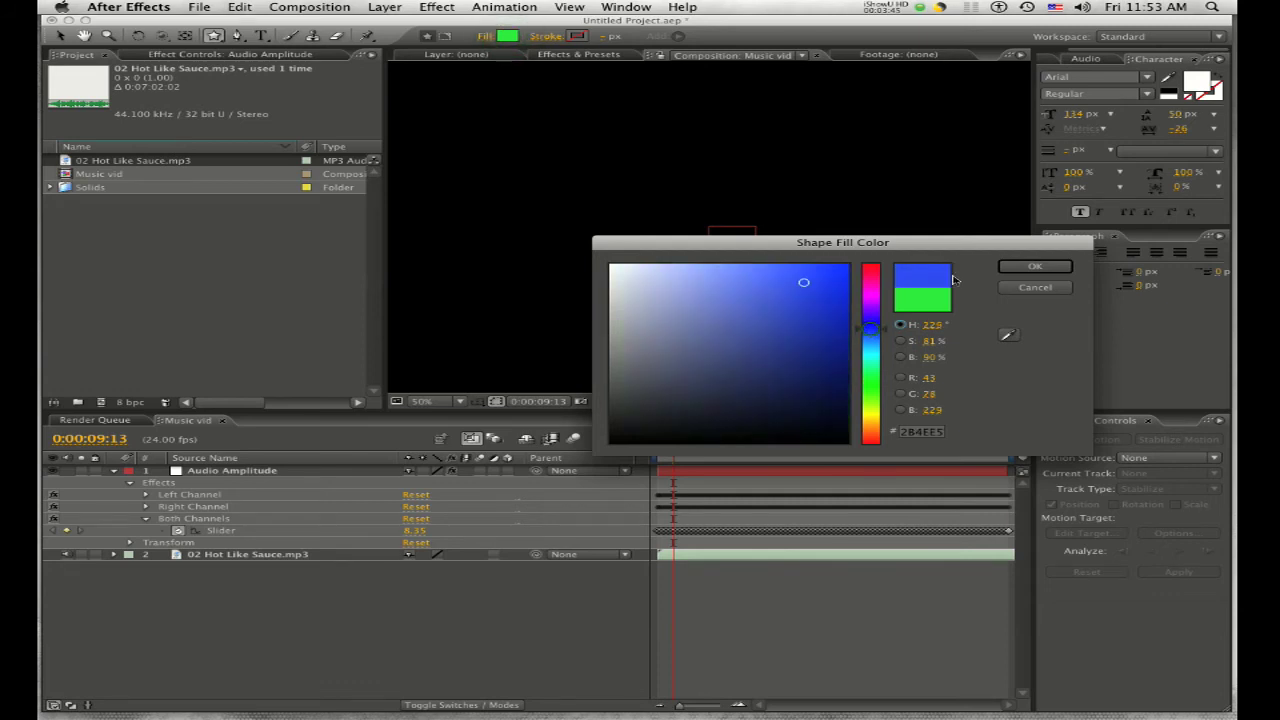
click(1035, 268)
drag(555, 193, 552, 125)
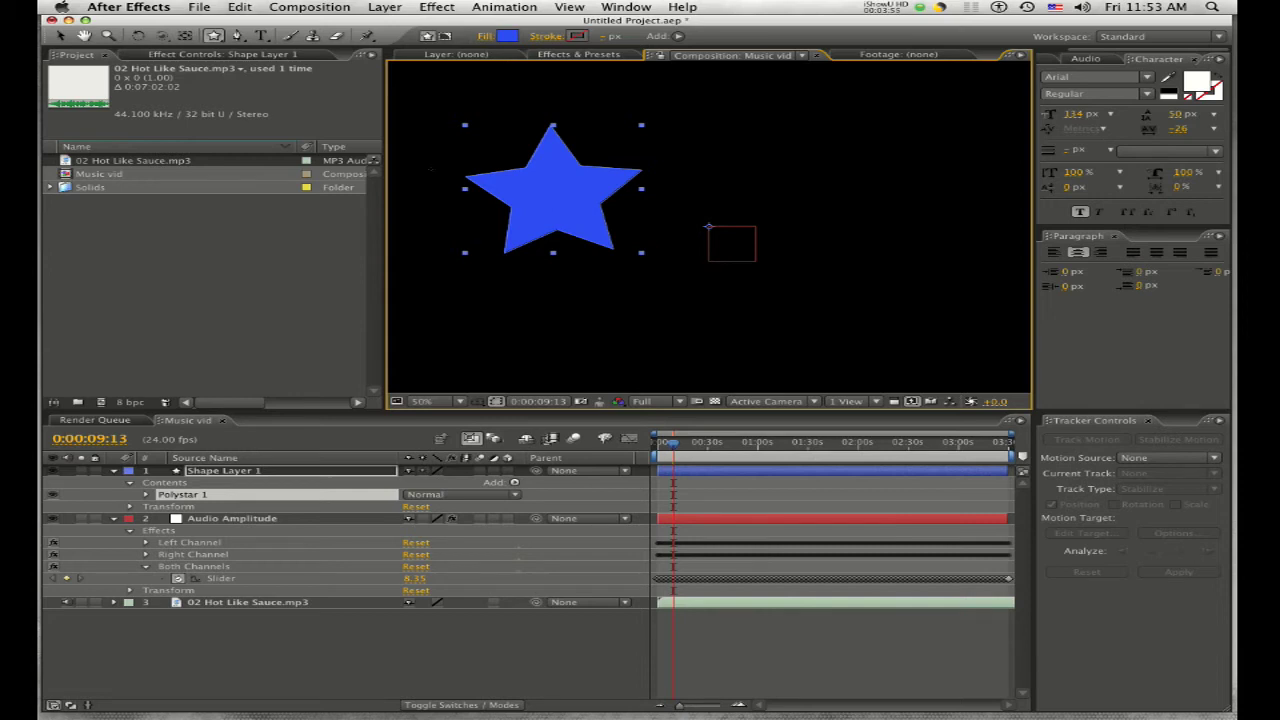
click(215, 37)
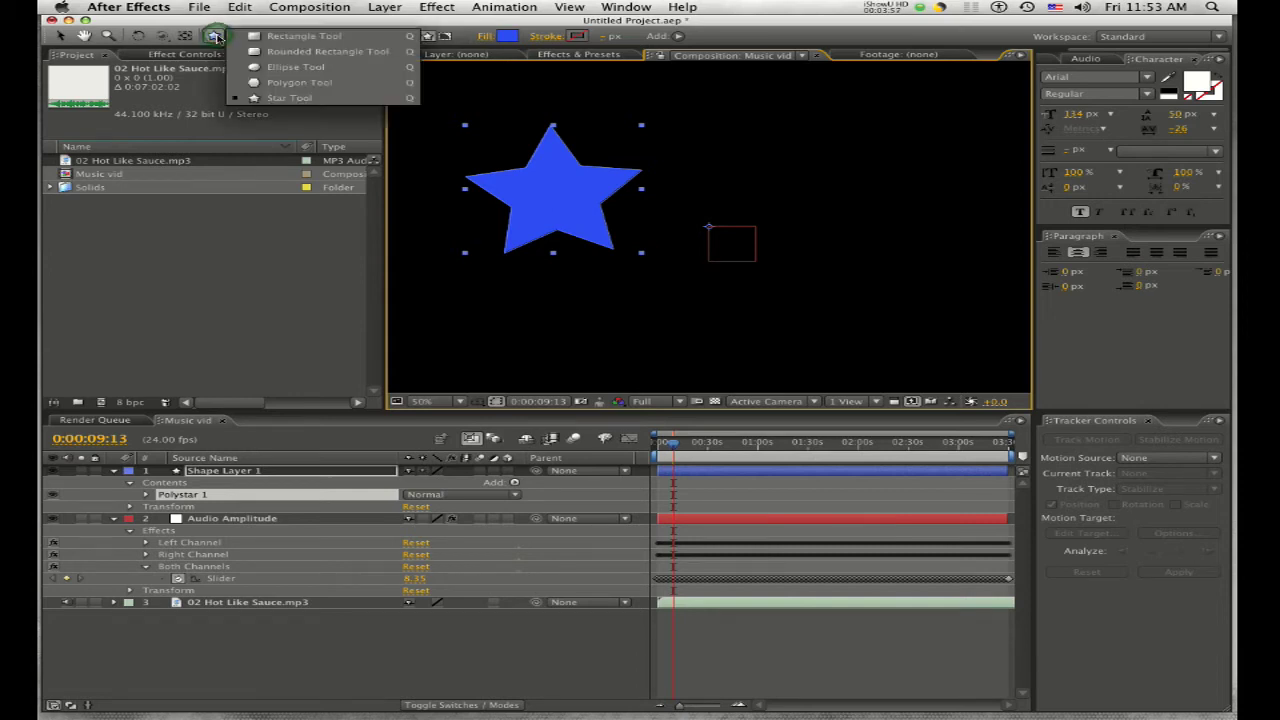
click(318, 51)
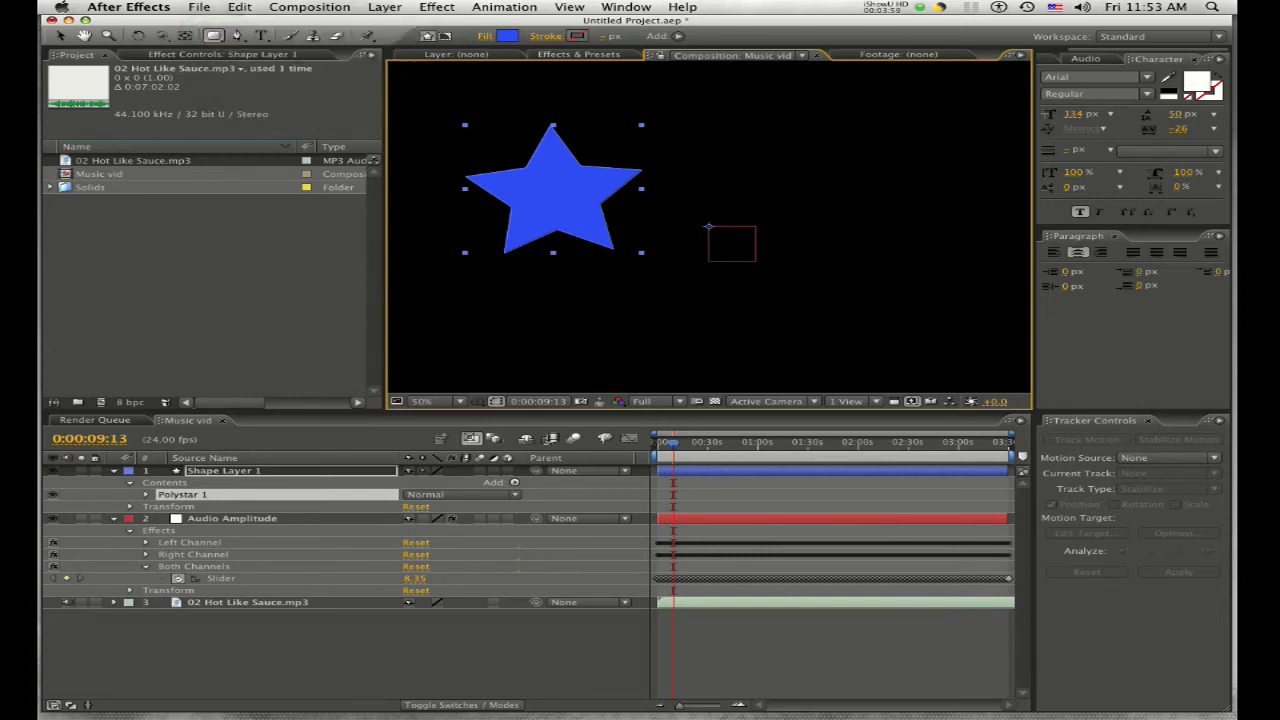
click(237, 36)
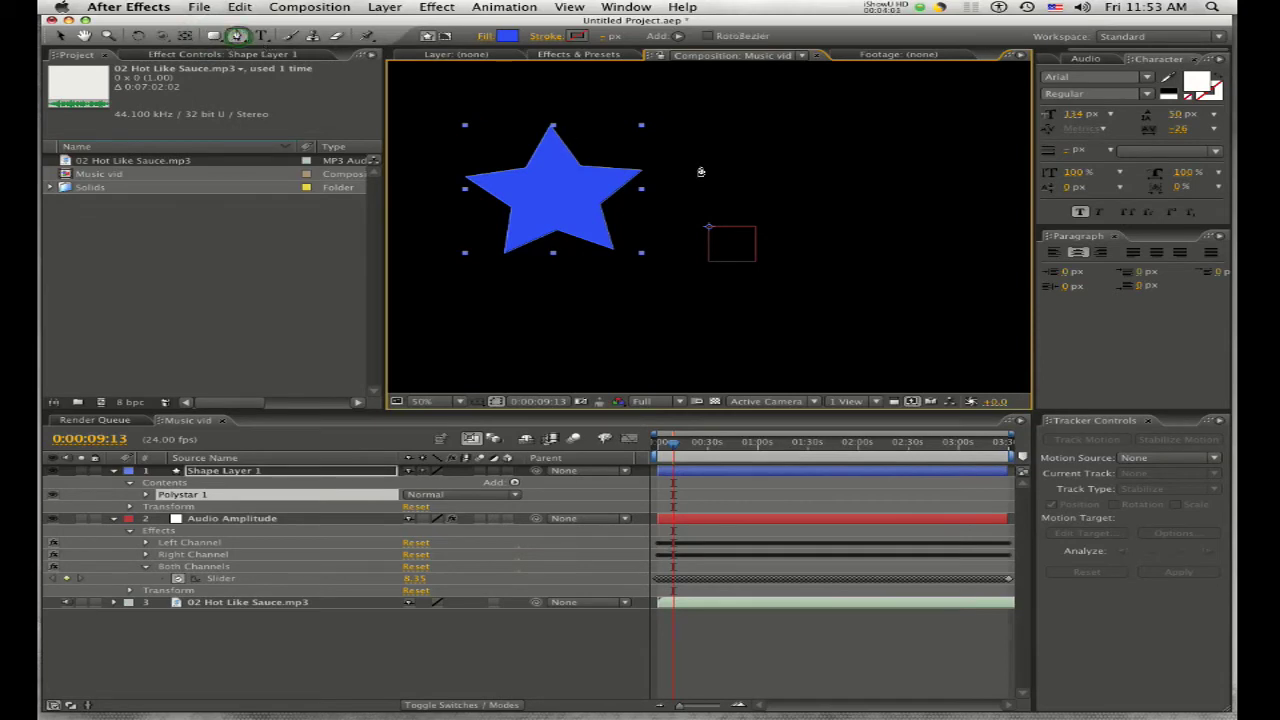
click(839, 141)
mouse_move(830, 220)
mouse_down()
mouse_move(846, 206)
mouse_move(831, 222)
mouse_up()
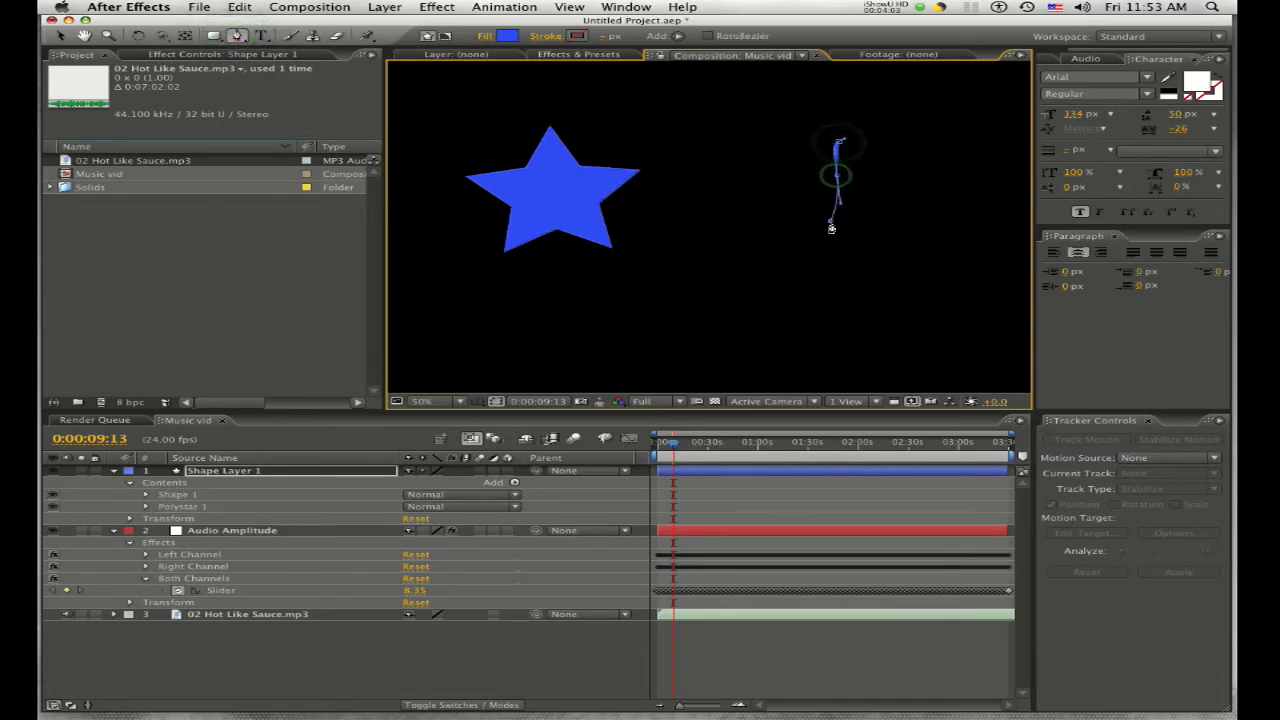
click(908, 230)
click(895, 128)
click(870, 208)
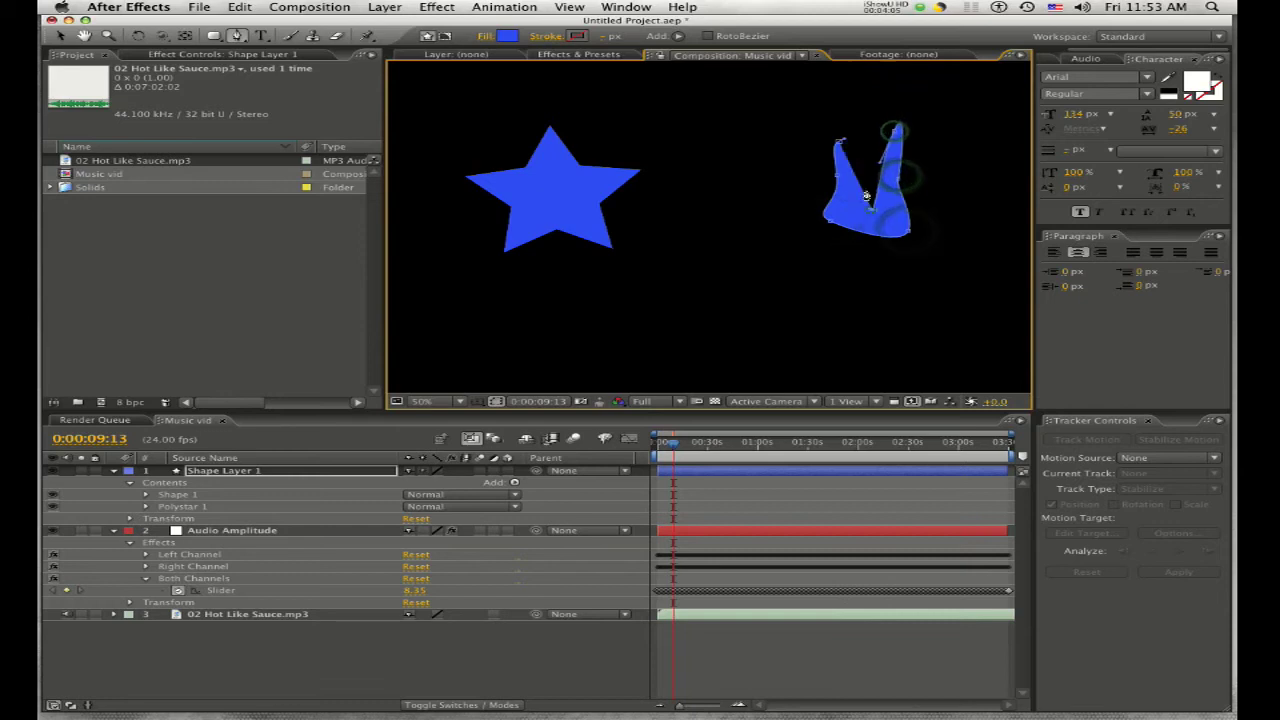
click(840, 143)
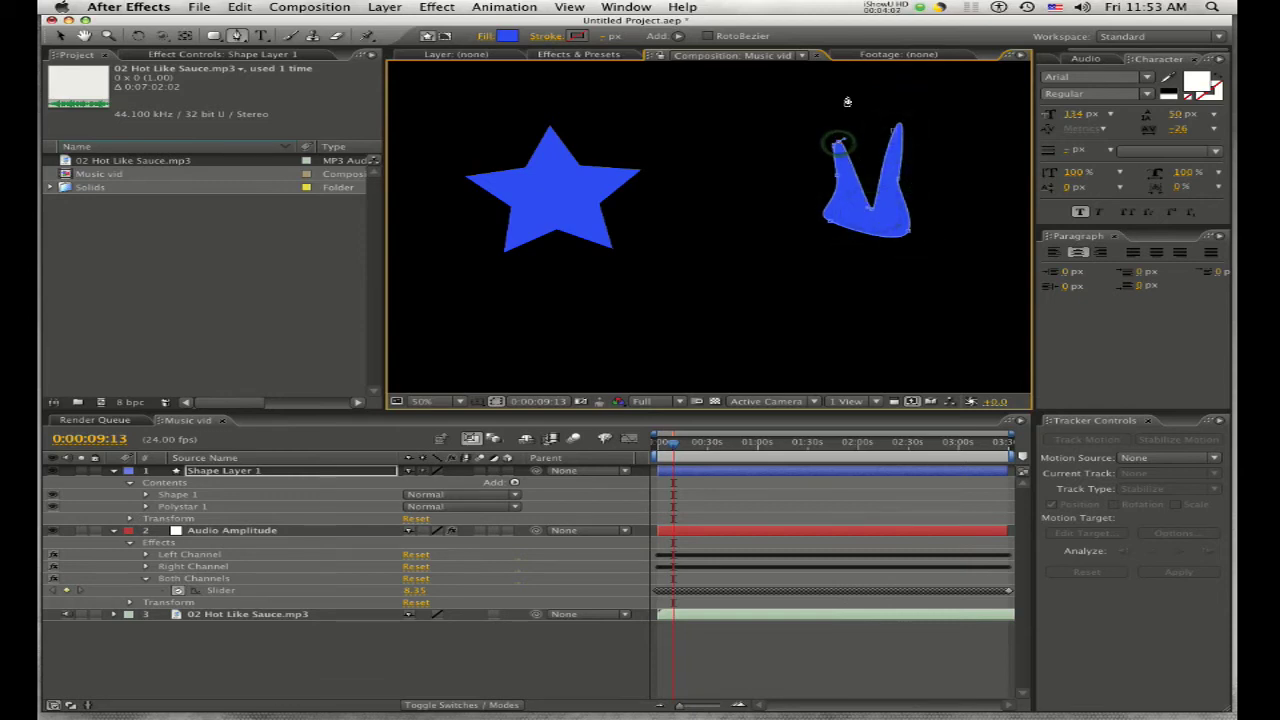
click(867, 218)
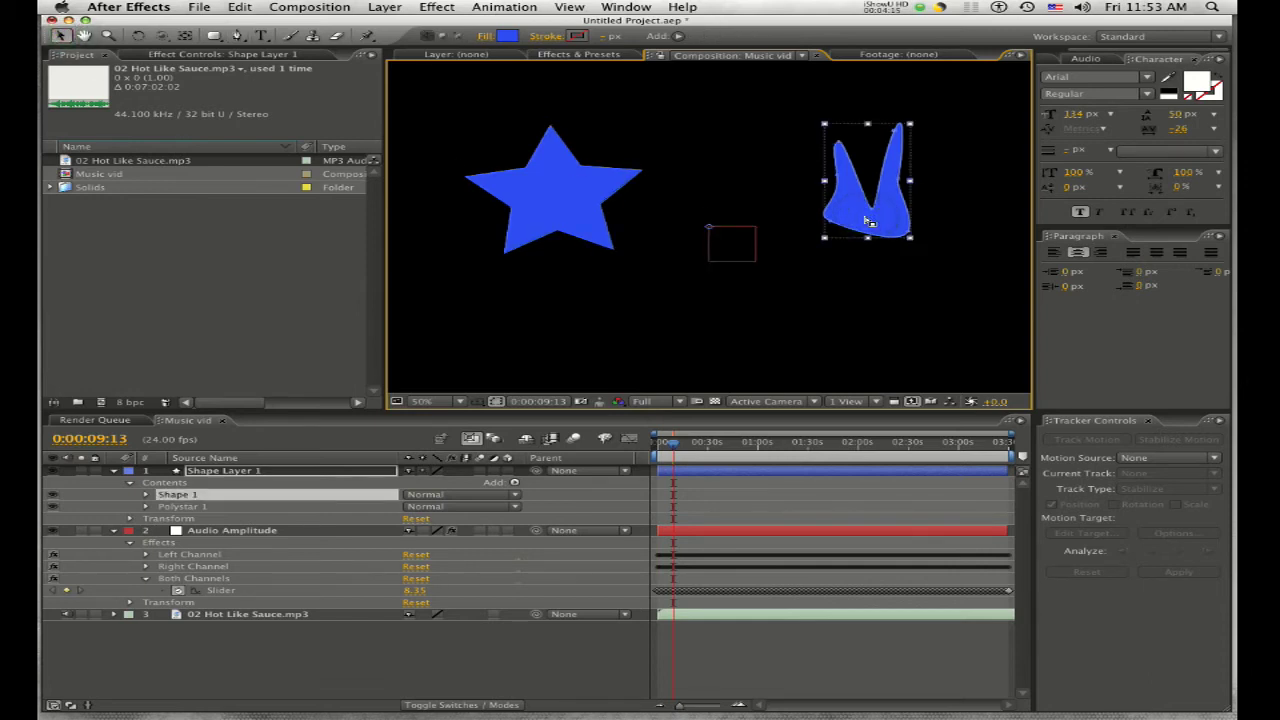
Step: Delete the stray V-shaped shape, move the star to 1280, 650, and expand its Transform
key(Delete)
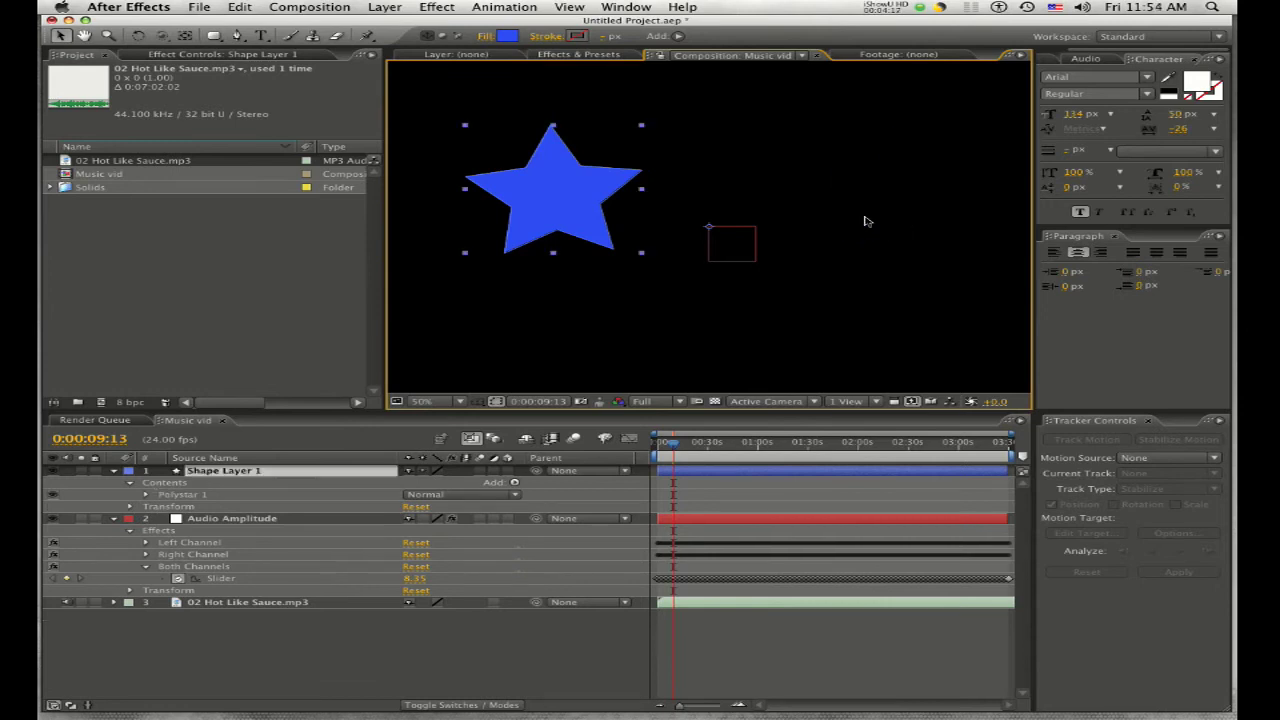
drag(546, 217, 690, 243)
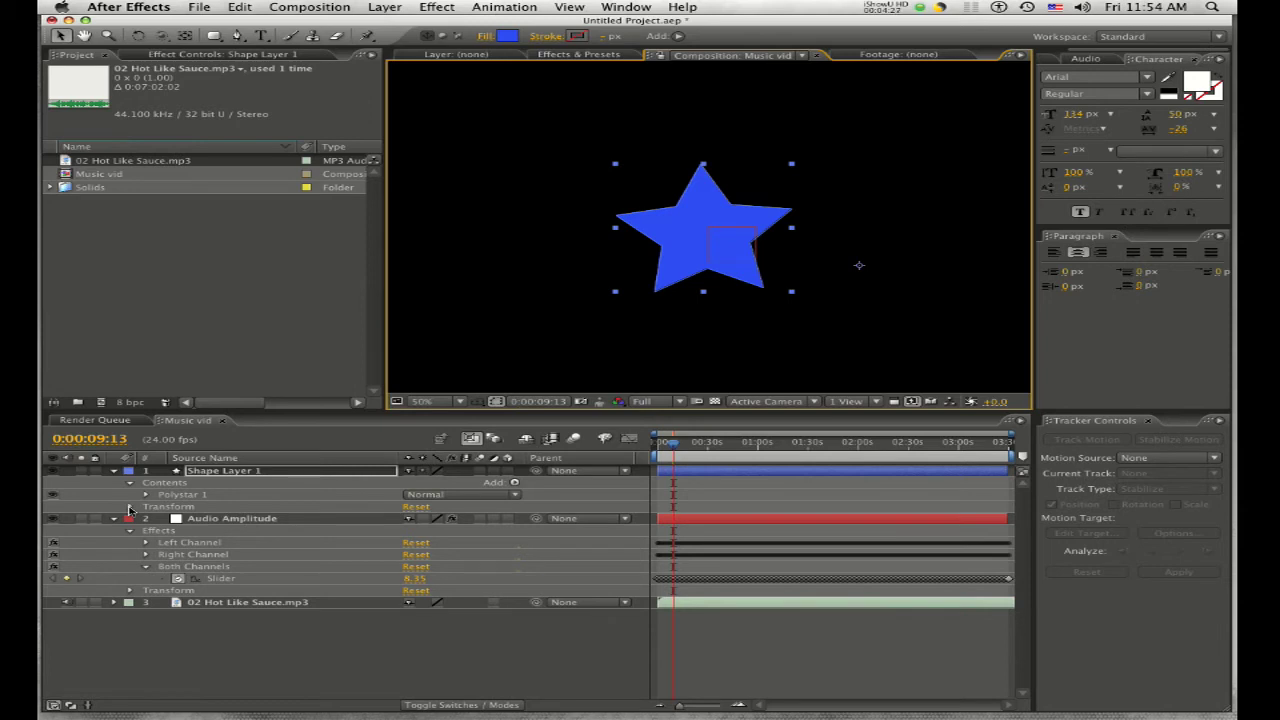
click(129, 507)
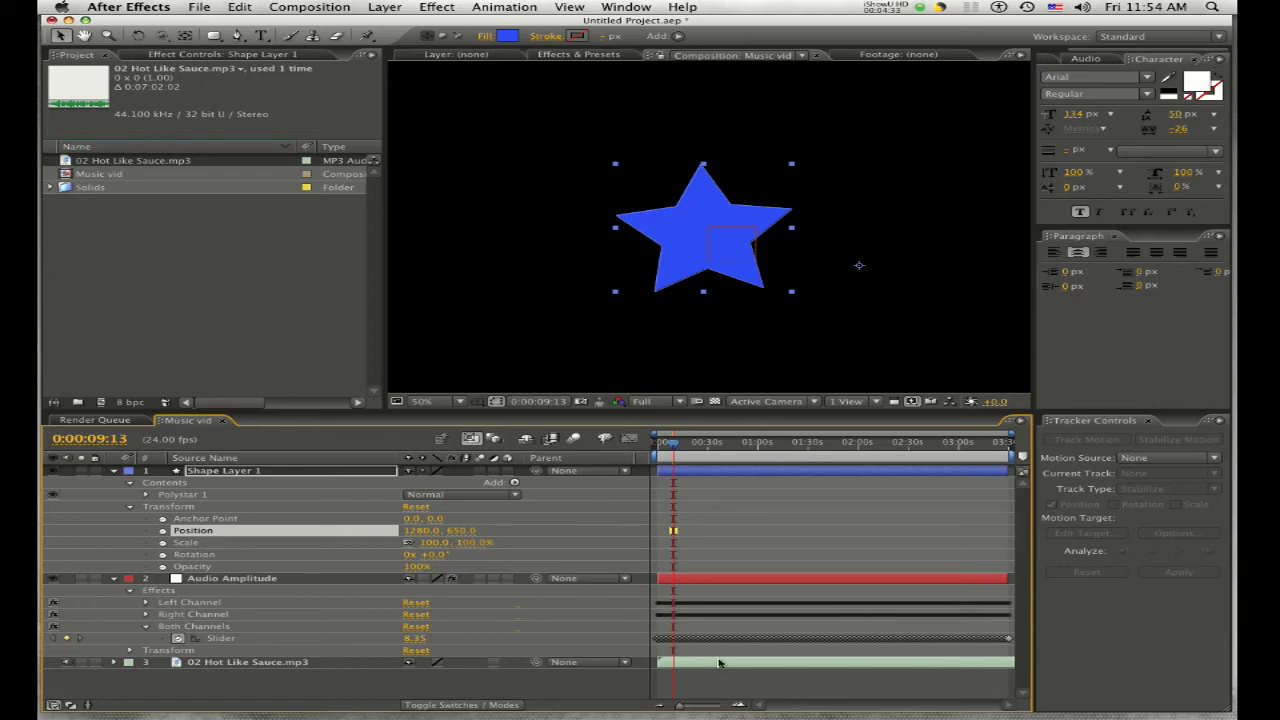
Step: Pick-whip a Scale expression to Audio Amplitude's Both Channels slider and check it later in the song
alt+click(163, 543)
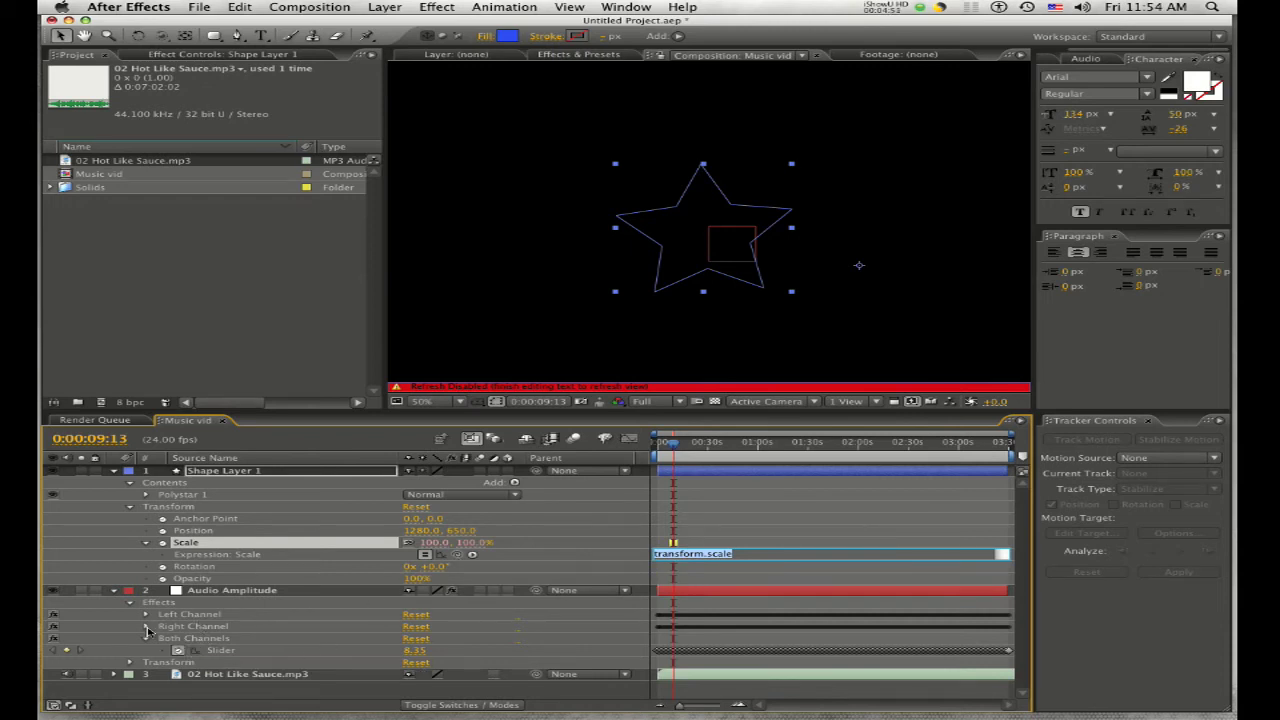
click(147, 626)
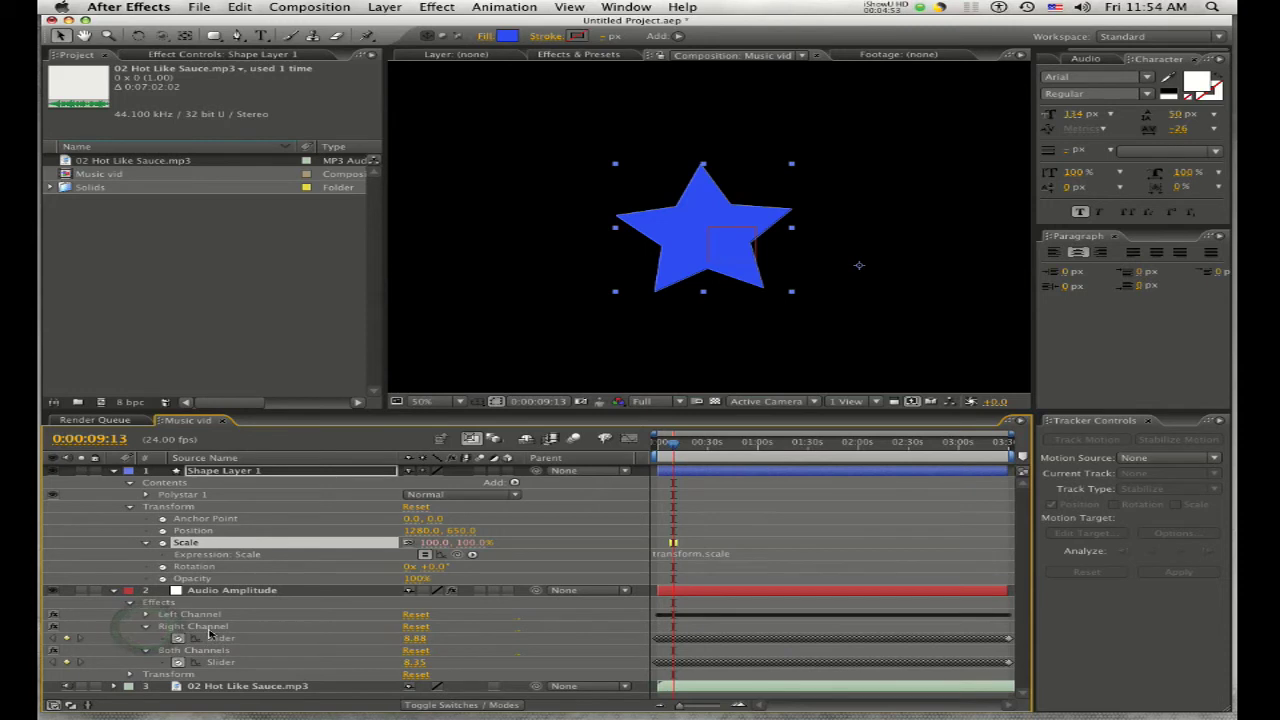
click(147, 626)
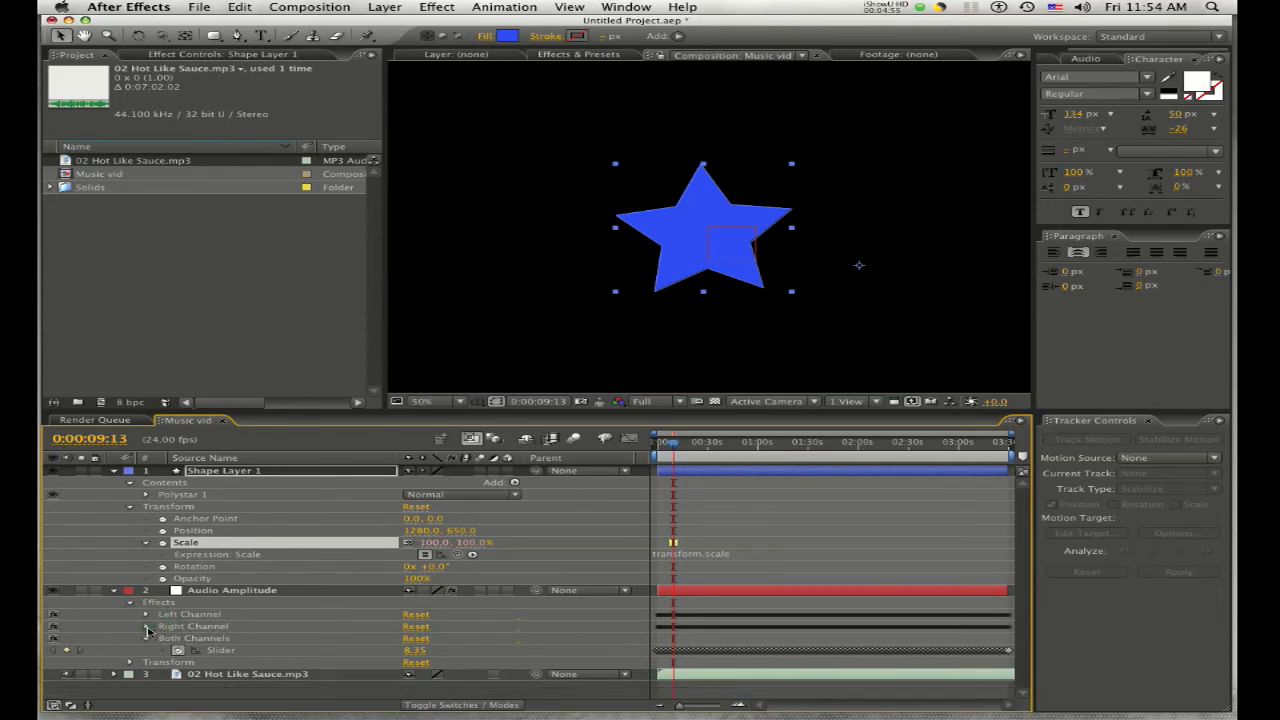
click(462, 555)
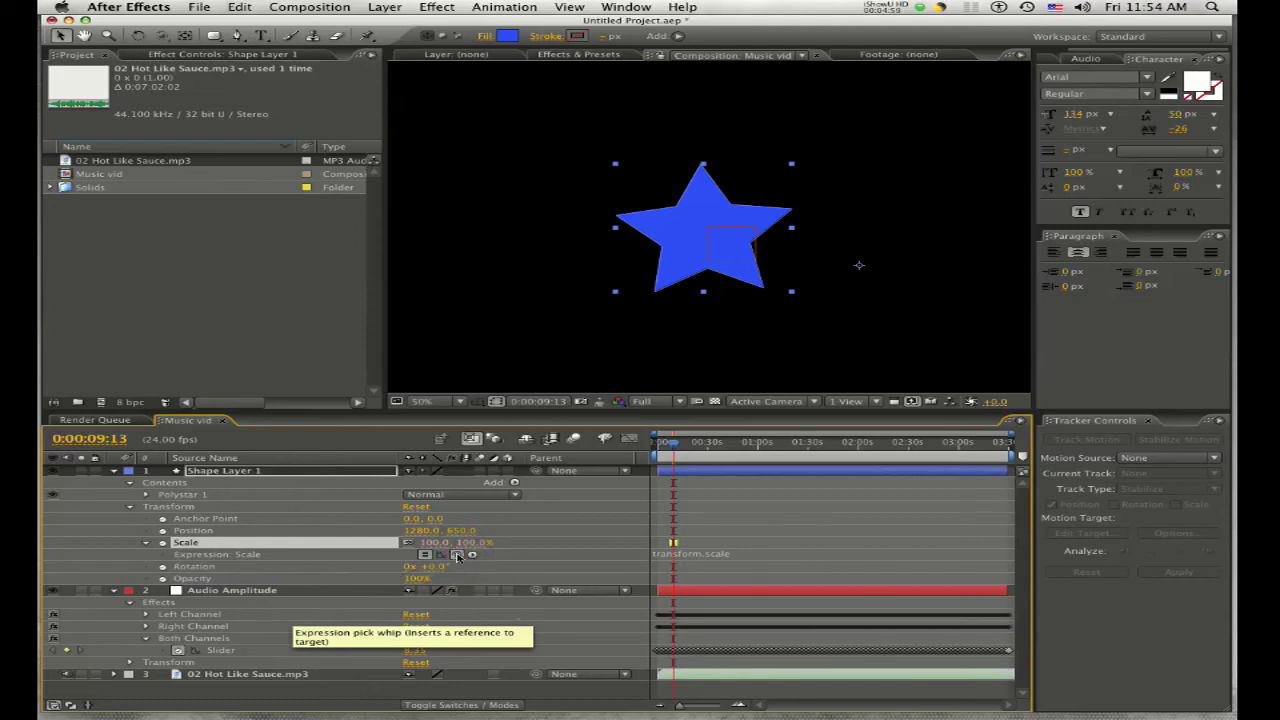
drag(457, 556, 220, 652)
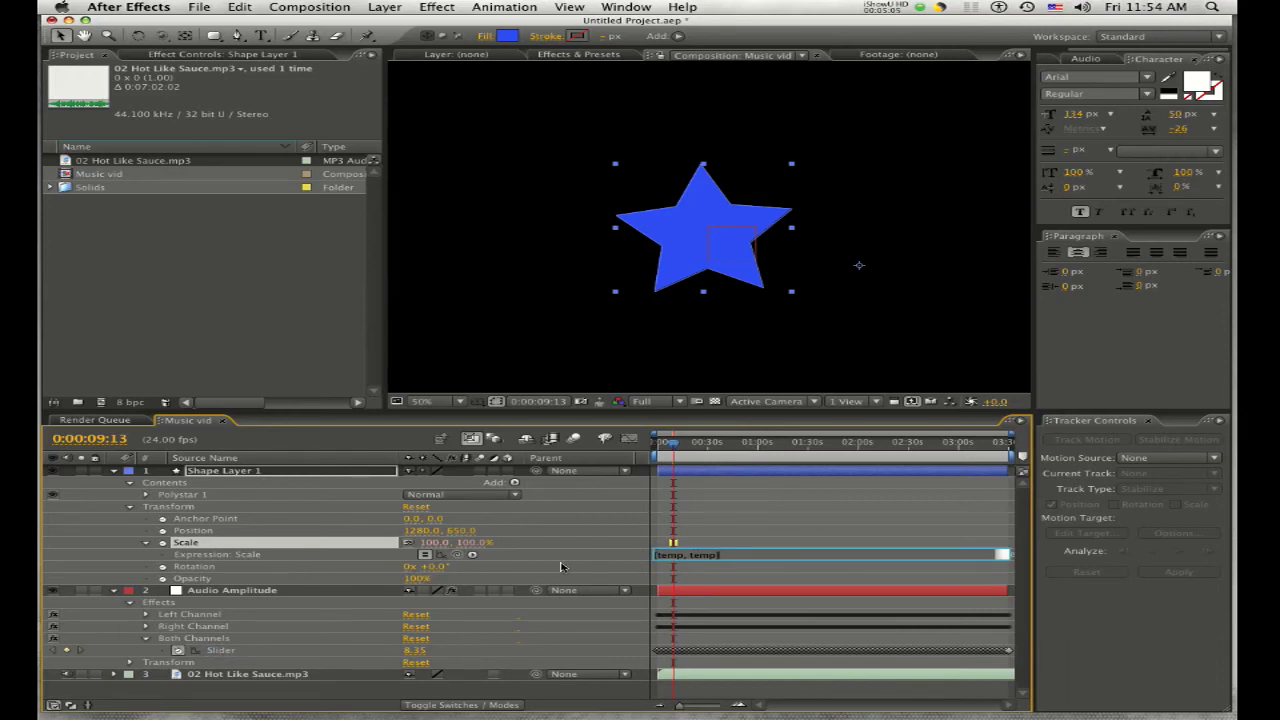
click(560, 566)
click(700, 449)
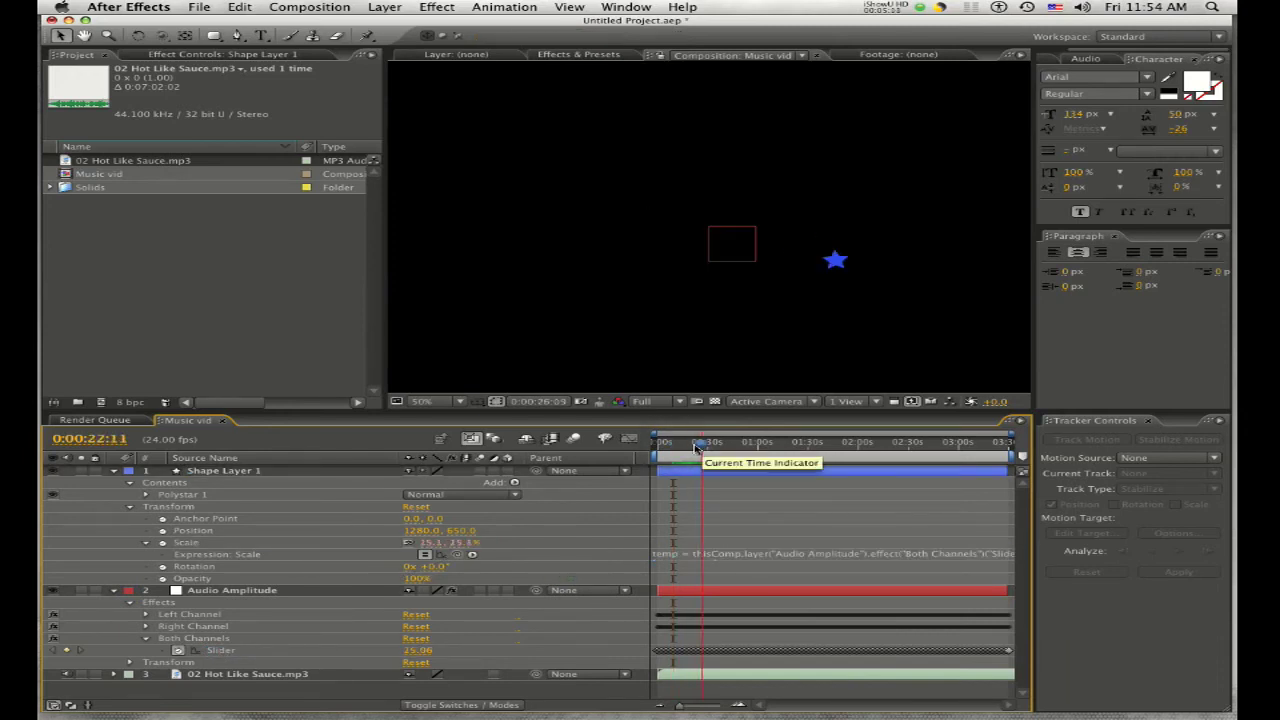
drag(700, 449, 664, 450)
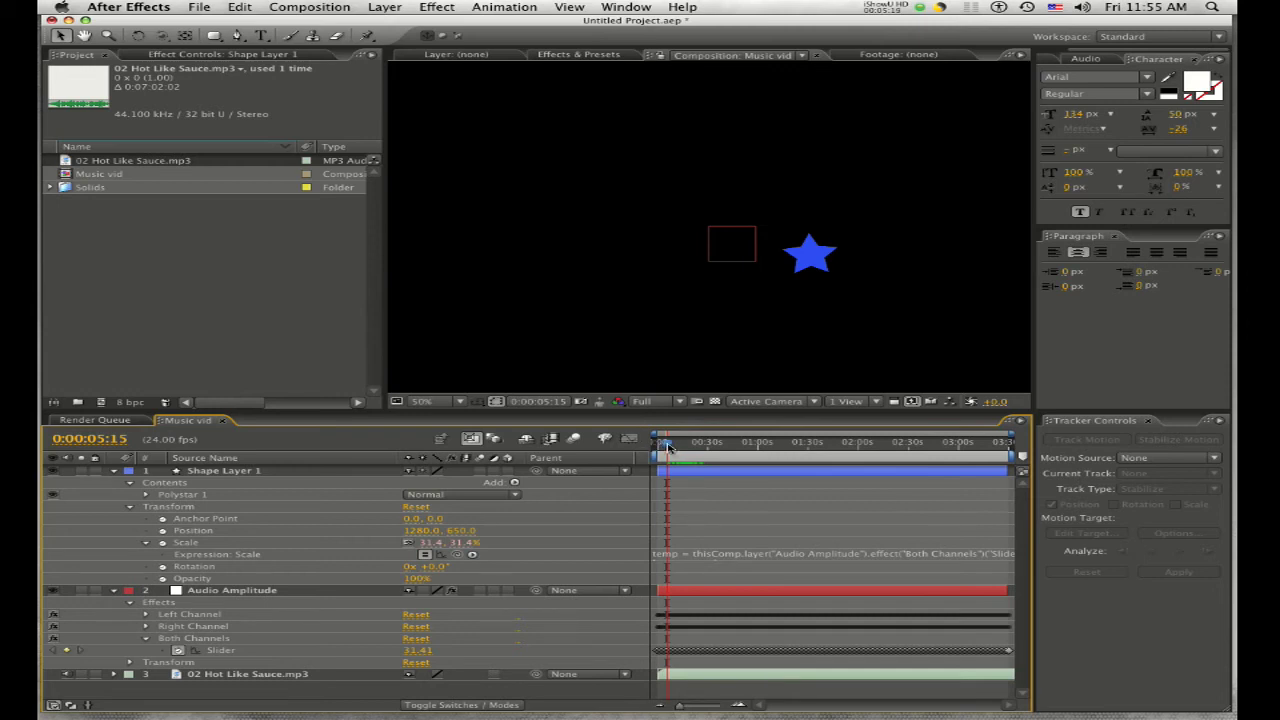
mouse_move(668, 445)
mouse_down()
mouse_move(733, 450)
mouse_move(662, 452)
mouse_up()
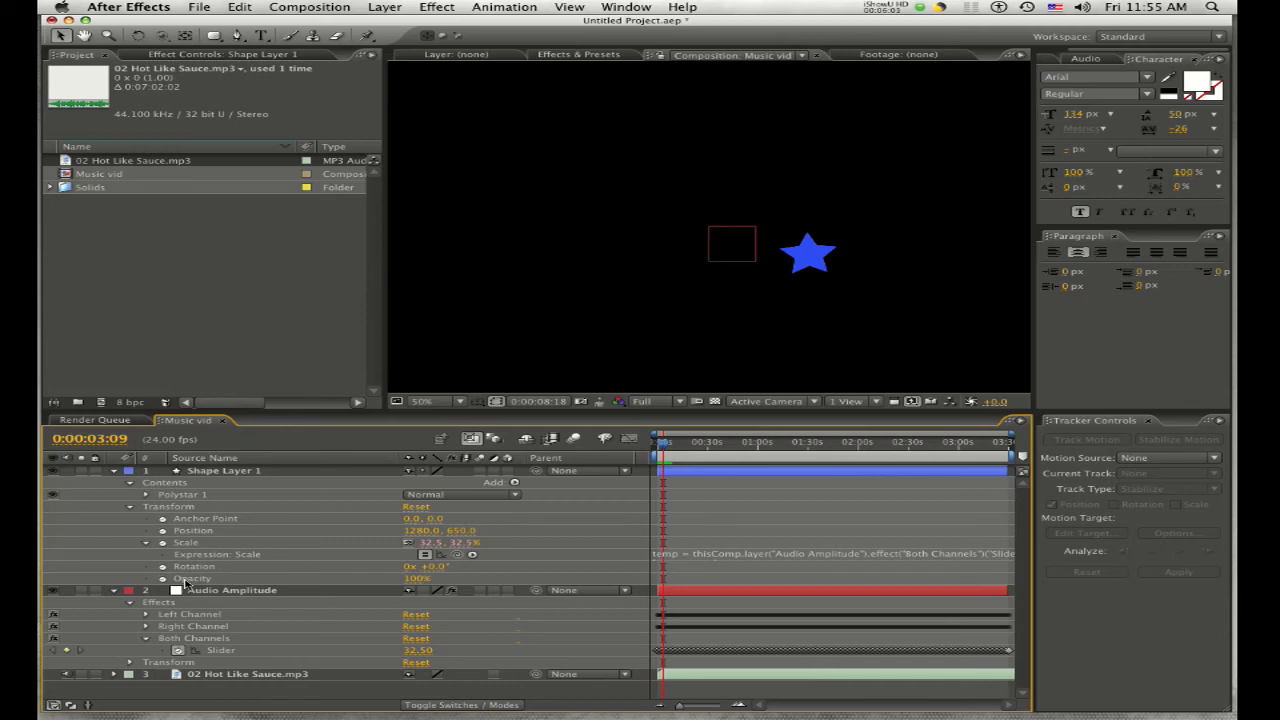
Step: Duplicate the star layer and move the copy, Shape Layer 2, to the upper left
click(229, 472)
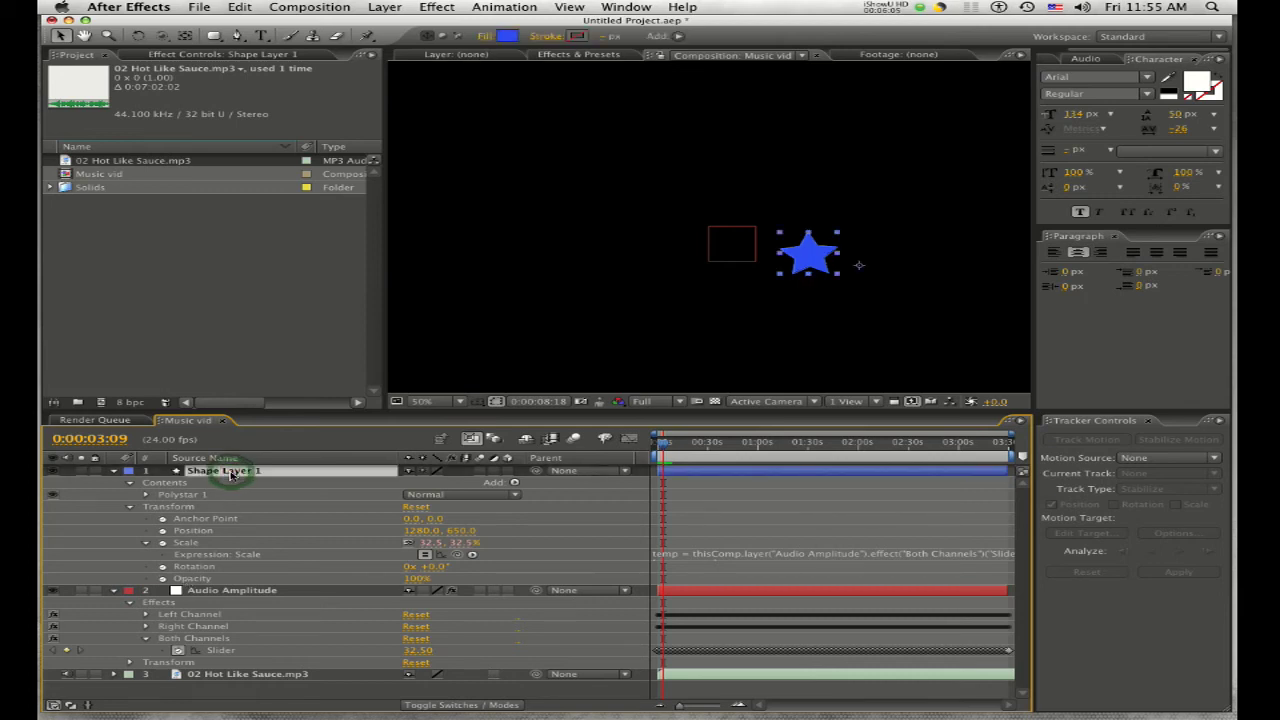
key(Return)
key(super+d)
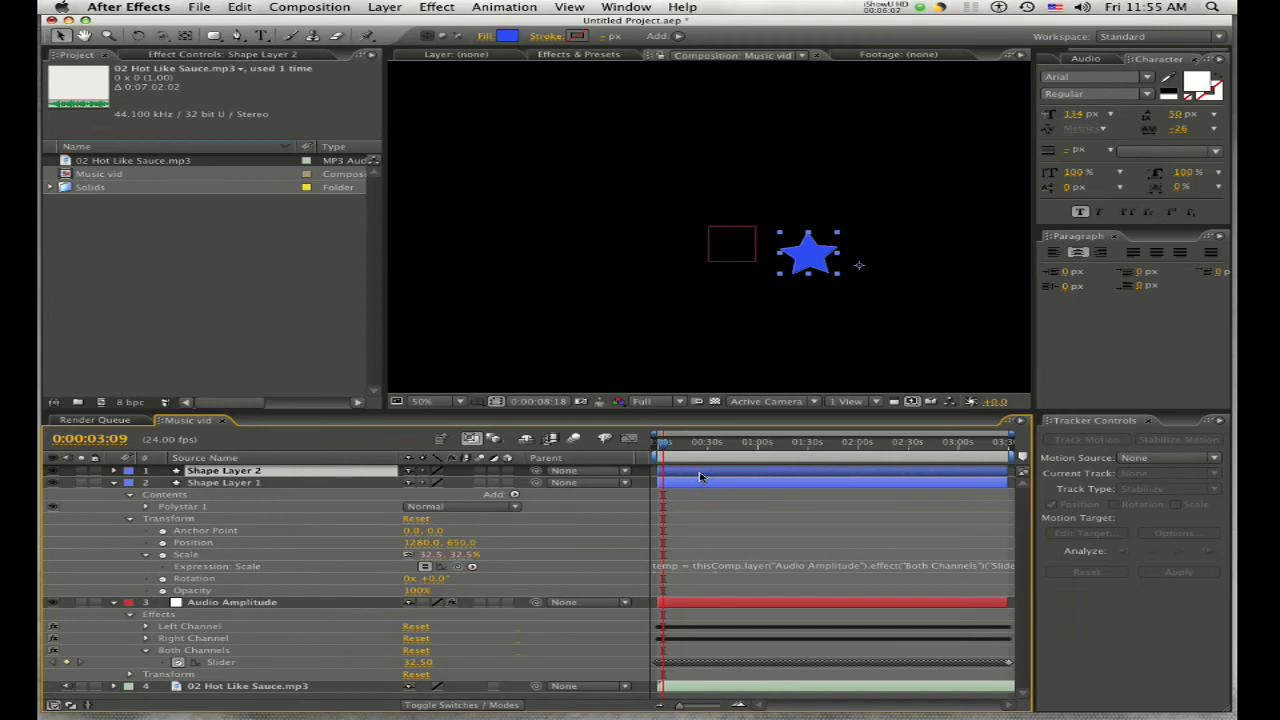
drag(809, 260, 559, 208)
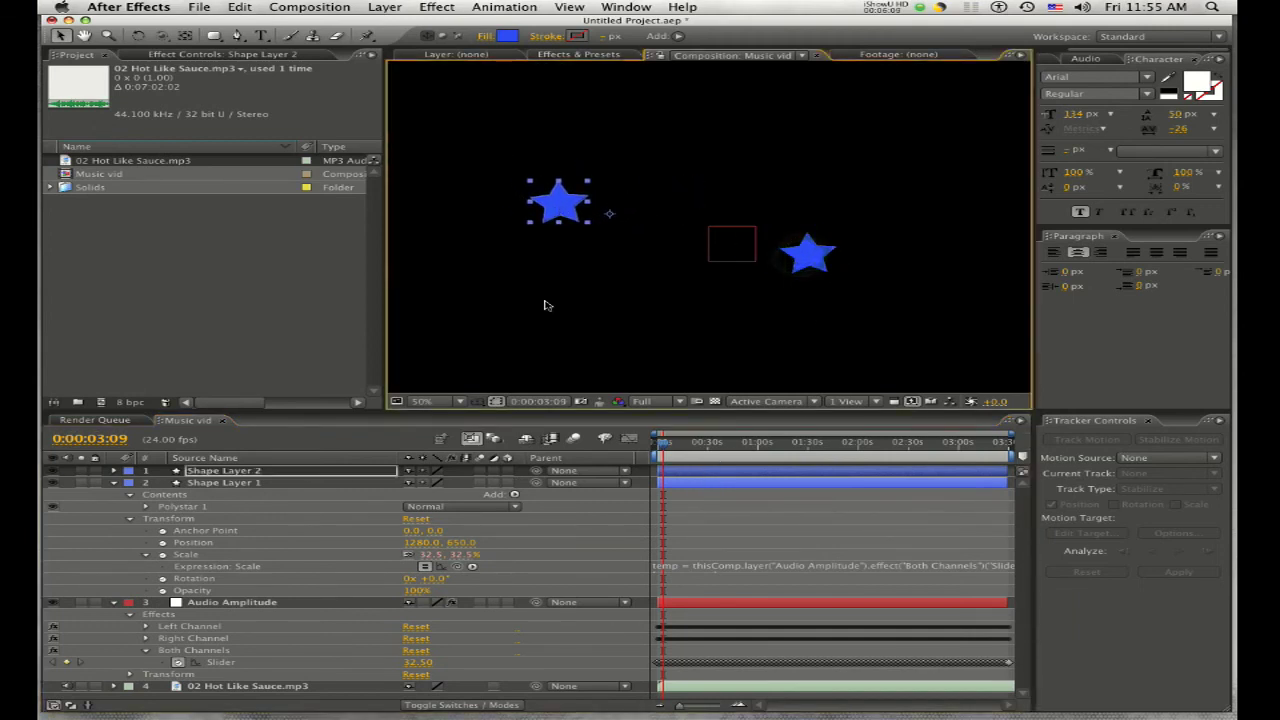
Step: Collapse Shape Layer 1 and expand Shape Layer 2's Transform properties
click(113, 482)
click(113, 470)
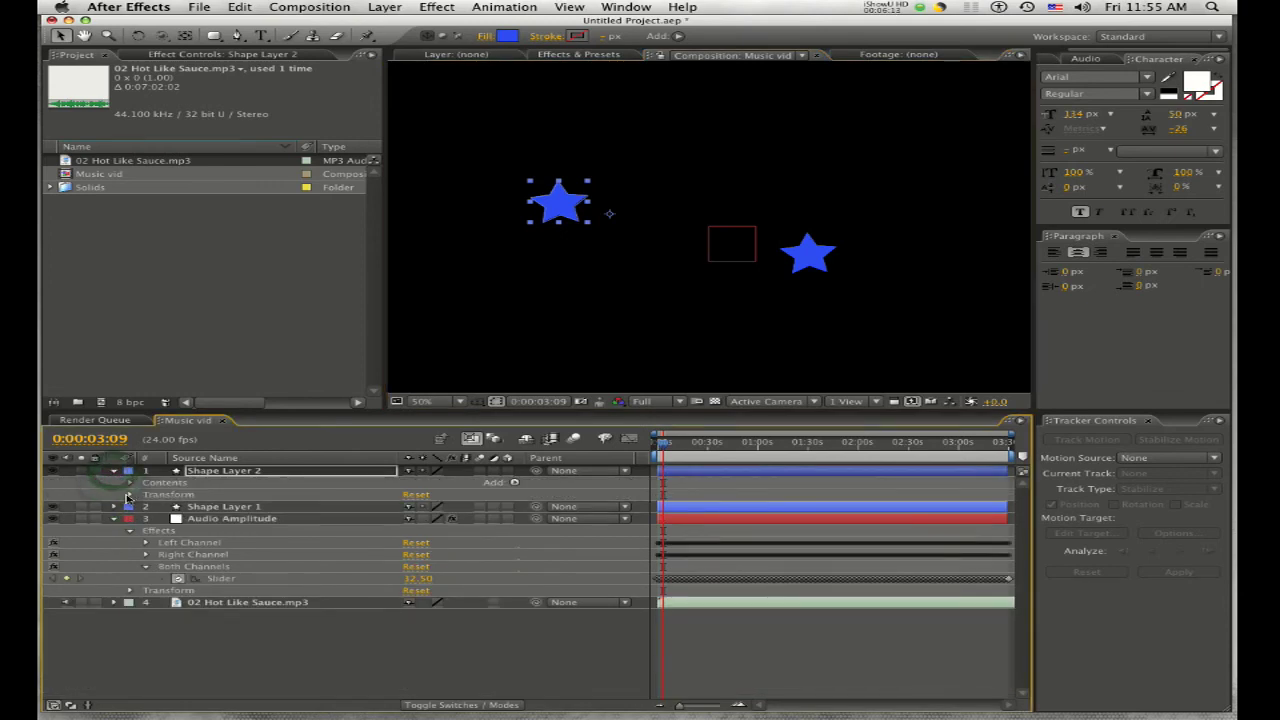
click(129, 494)
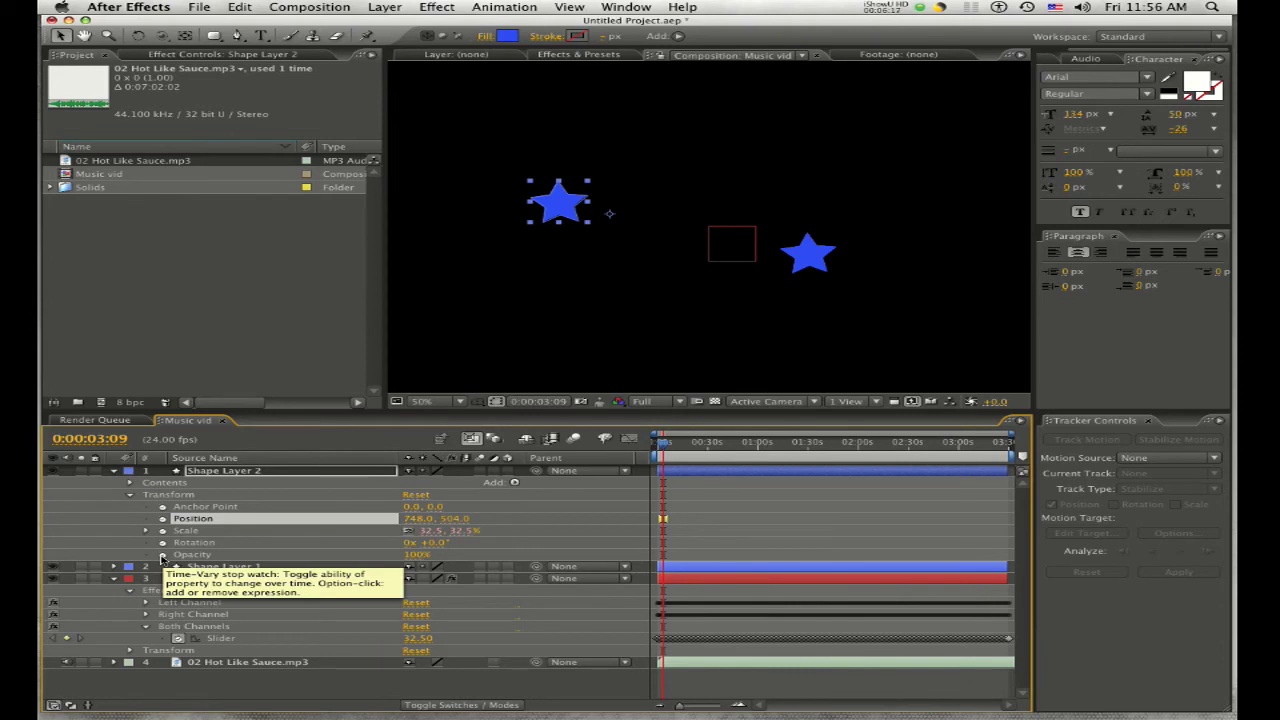
Step: Pick-whip Shape Layer 2's Opacity expression to the Both Channels slider, then scrub to verify
alt+click(162, 556)
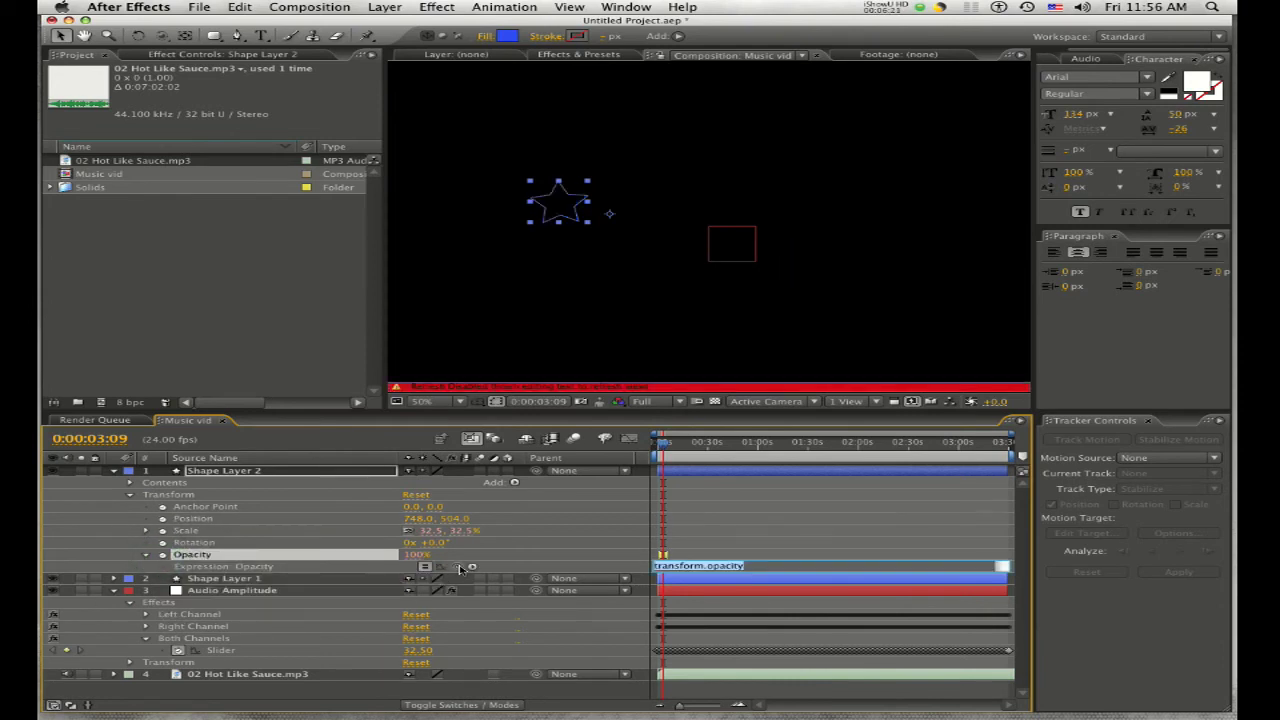
drag(458, 567, 424, 655)
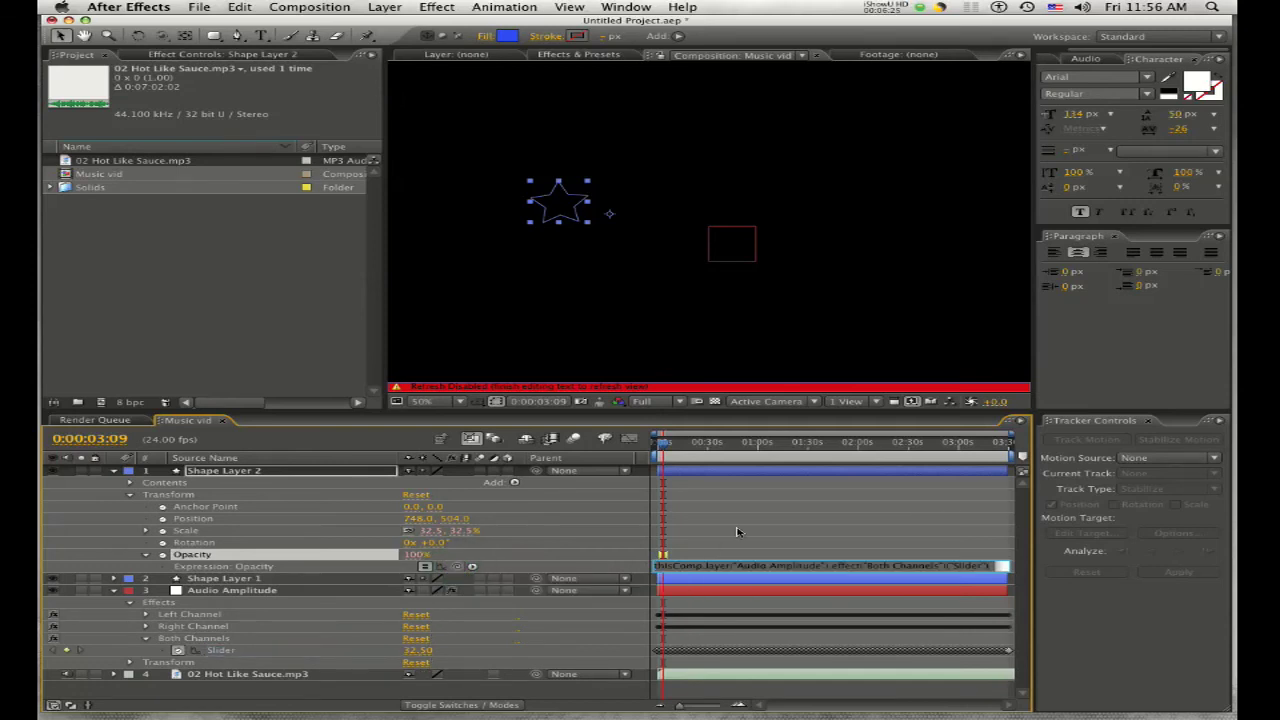
click(737, 531)
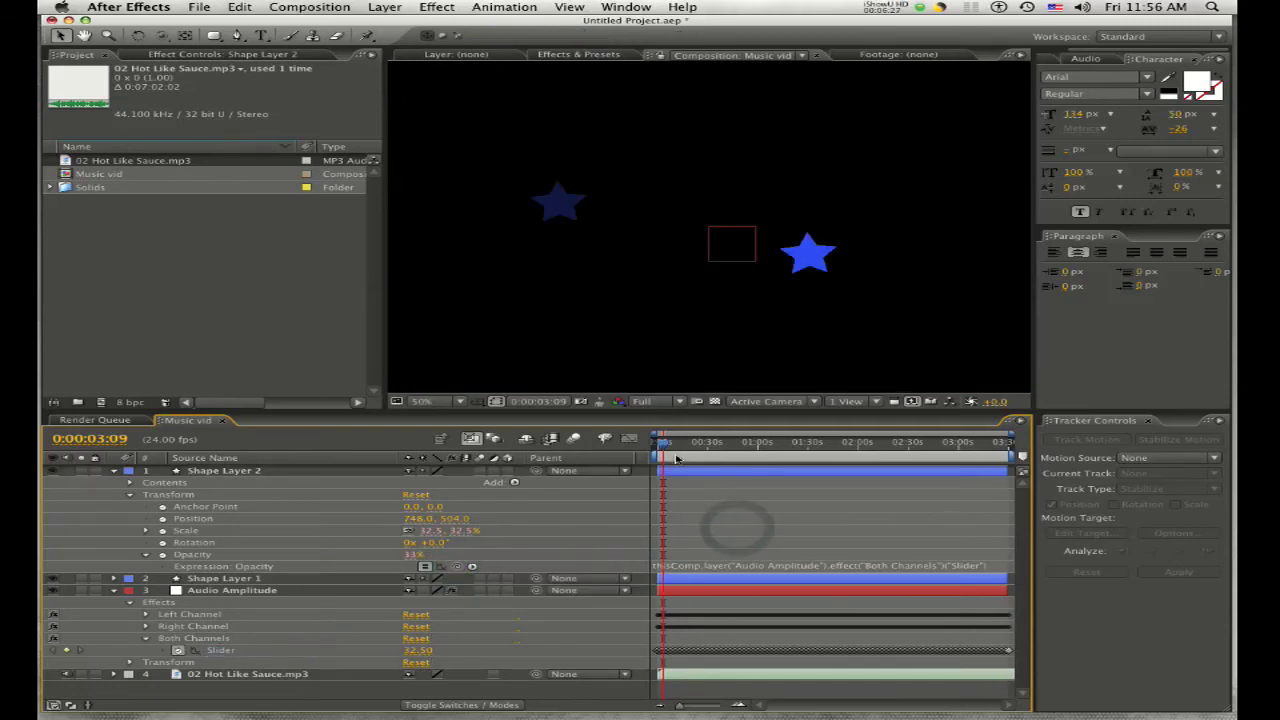
drag(663, 444, 727, 457)
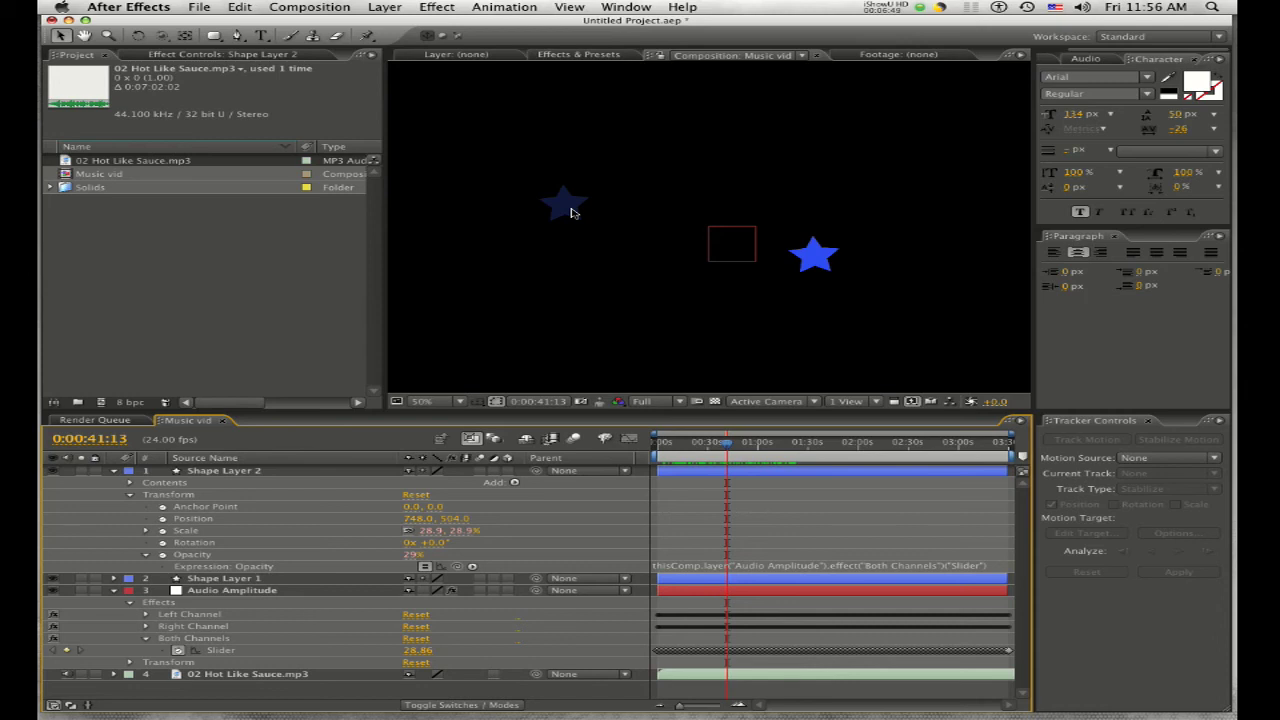
Step: Make Shape Layer 2 3D and position its dark star at 852.8, 524.9, -1274.0
click(508, 472)
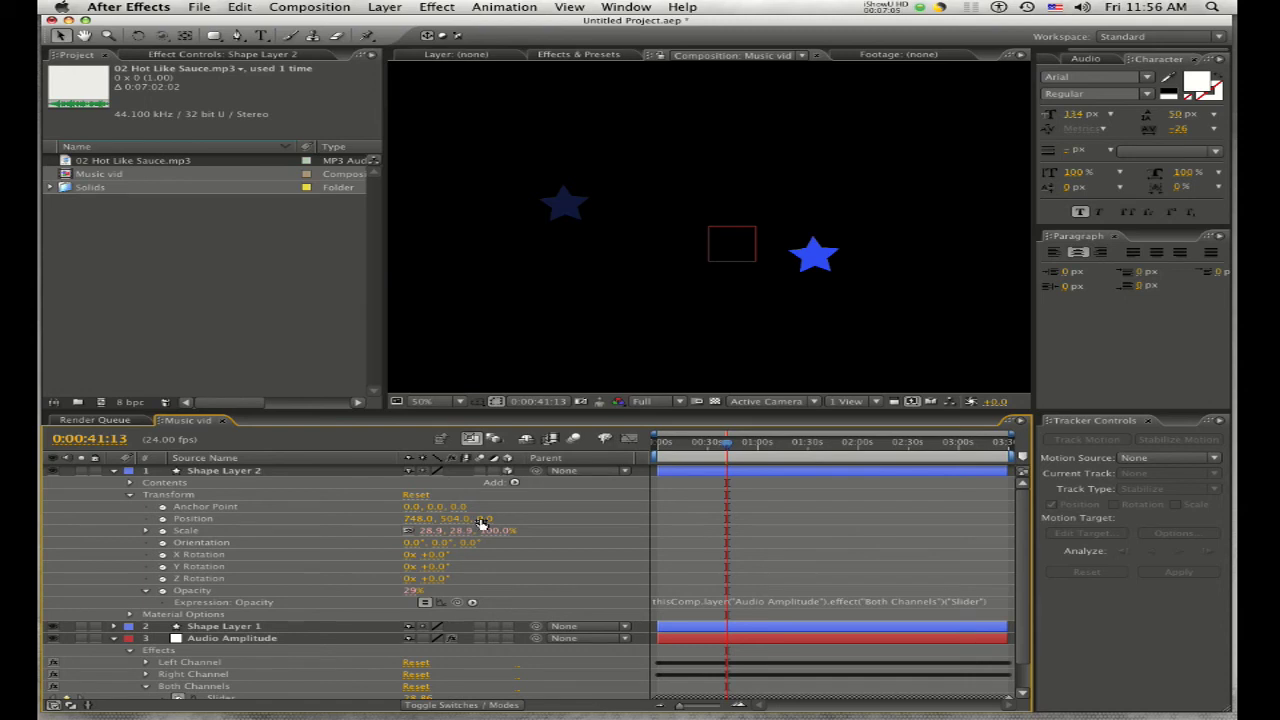
drag(483, 519, 40, 526)
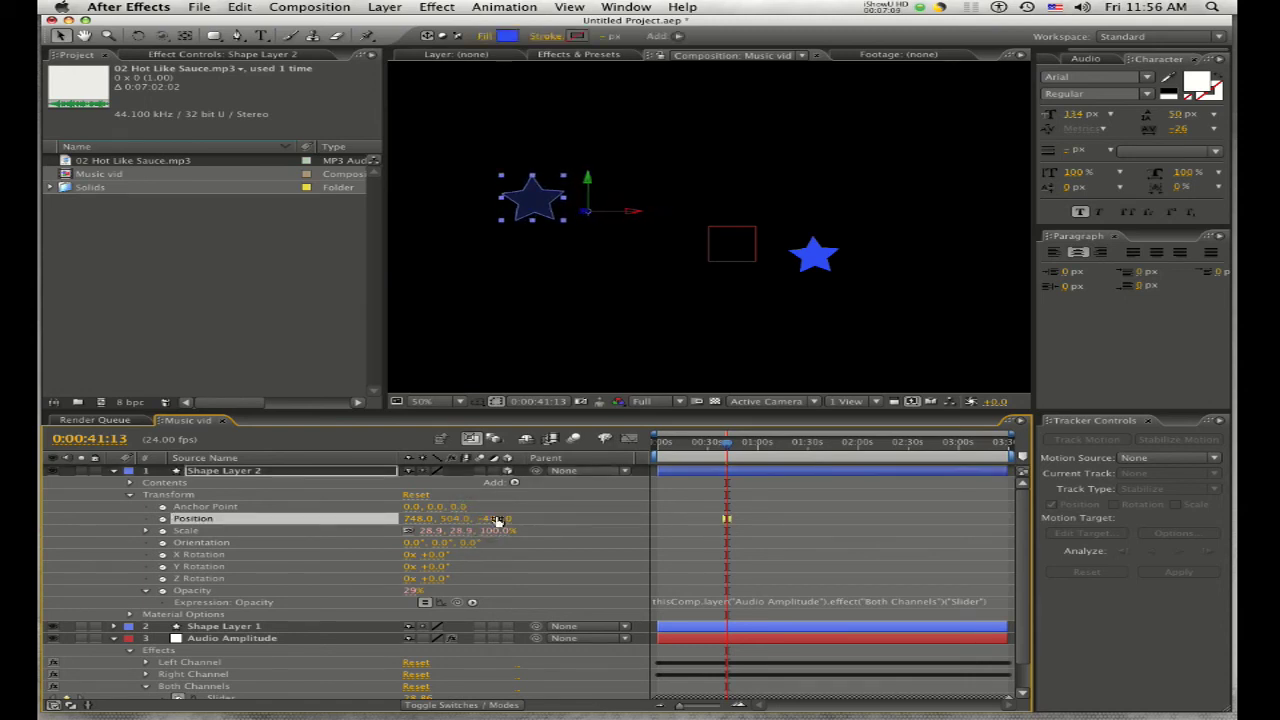
drag(496, 520, 393, 524)
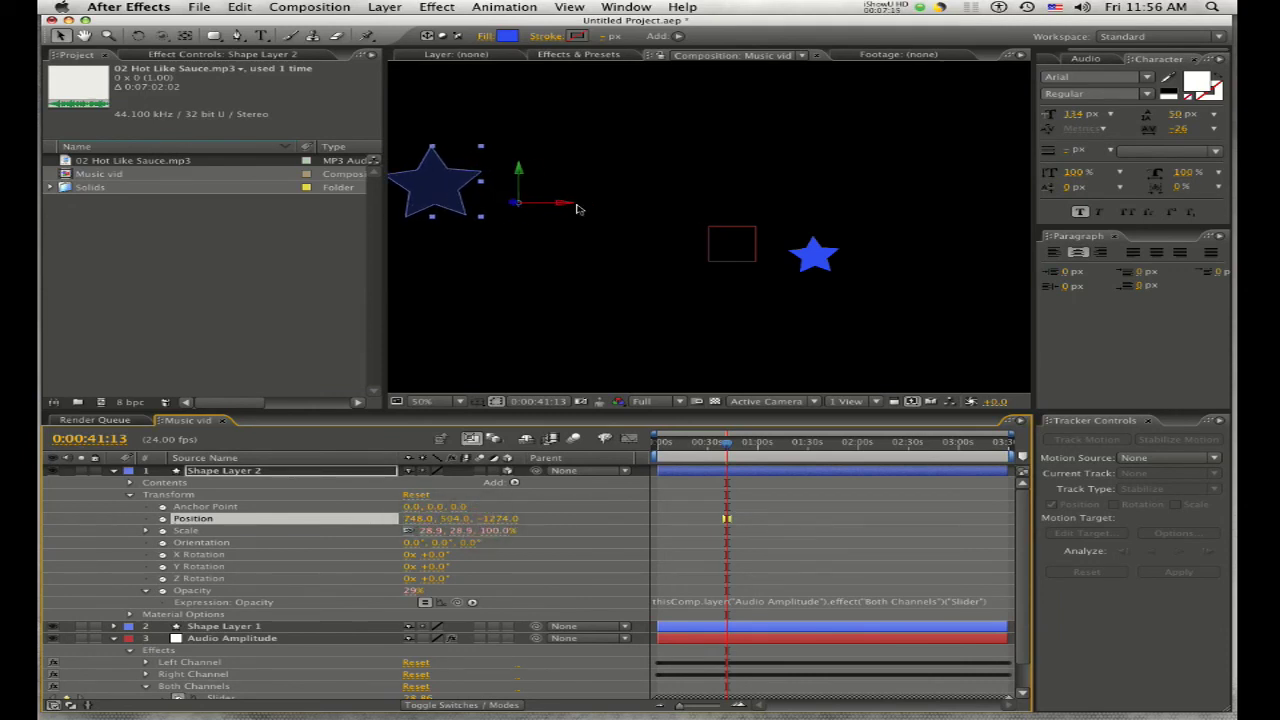
drag(560, 203, 525, 210)
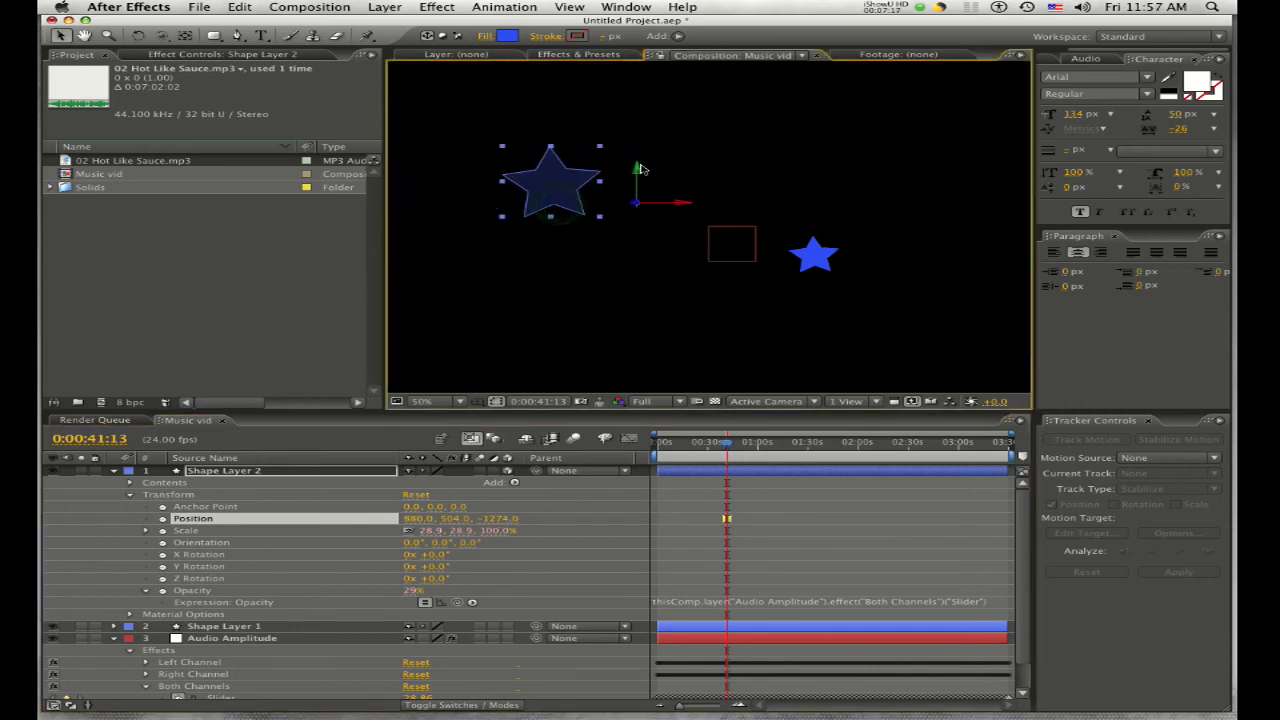
drag(640, 172, 518, 202)
click(547, 207)
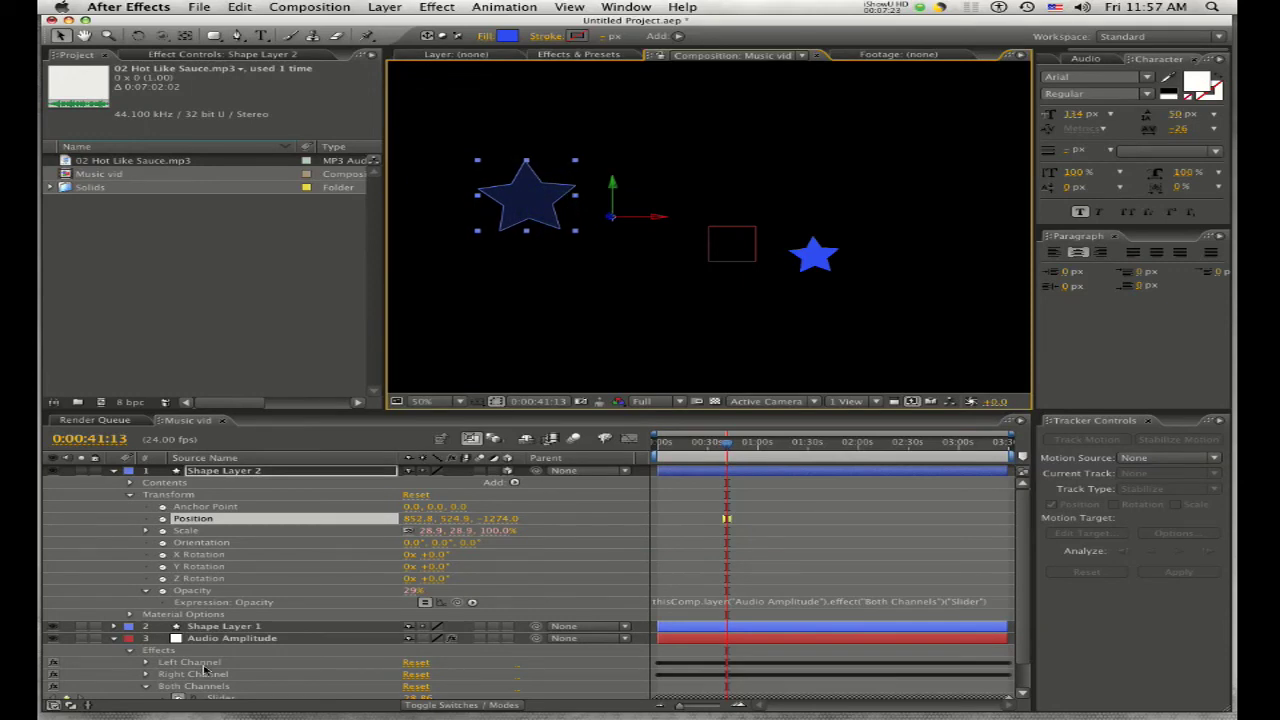
Step: Move Shape Layer 1's bright blue star up to the upper centre of the comp
click(218, 627)
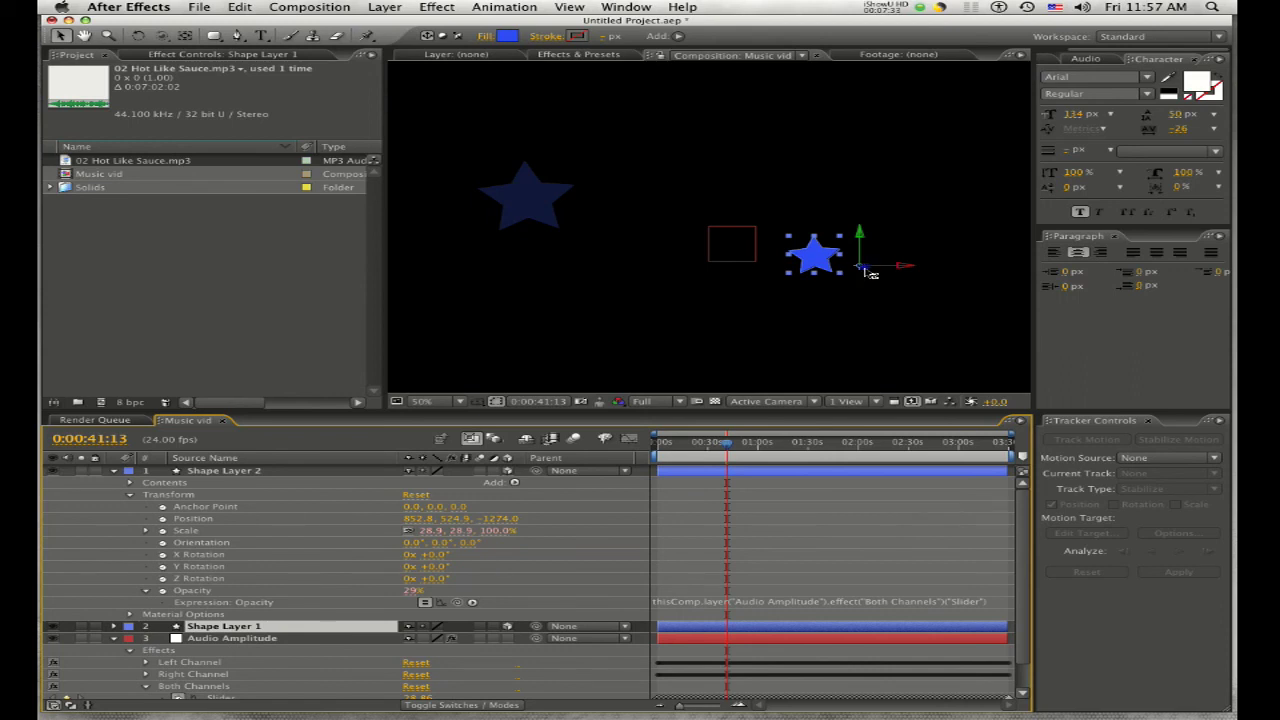
mouse_move(870, 273)
mouse_down()
mouse_move(860, 266)
mouse_move(882, 276)
mouse_up()
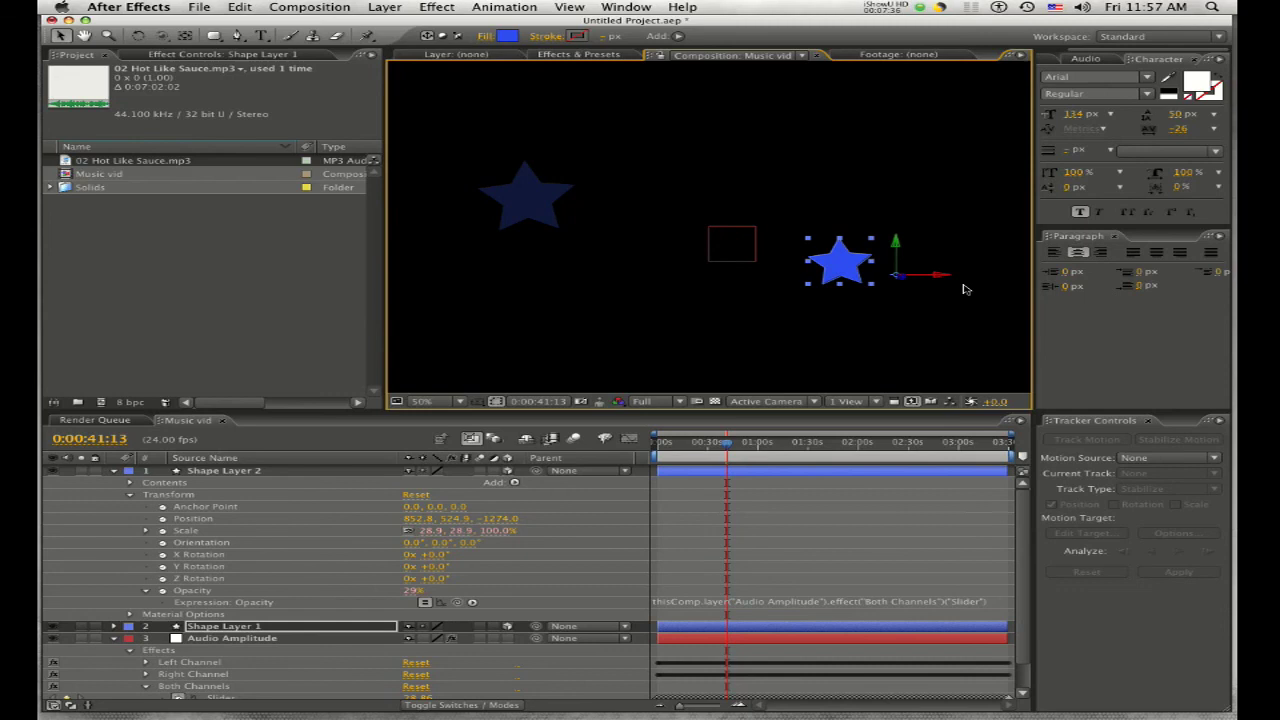
click(903, 283)
click(872, 282)
drag(872, 282, 784, 193)
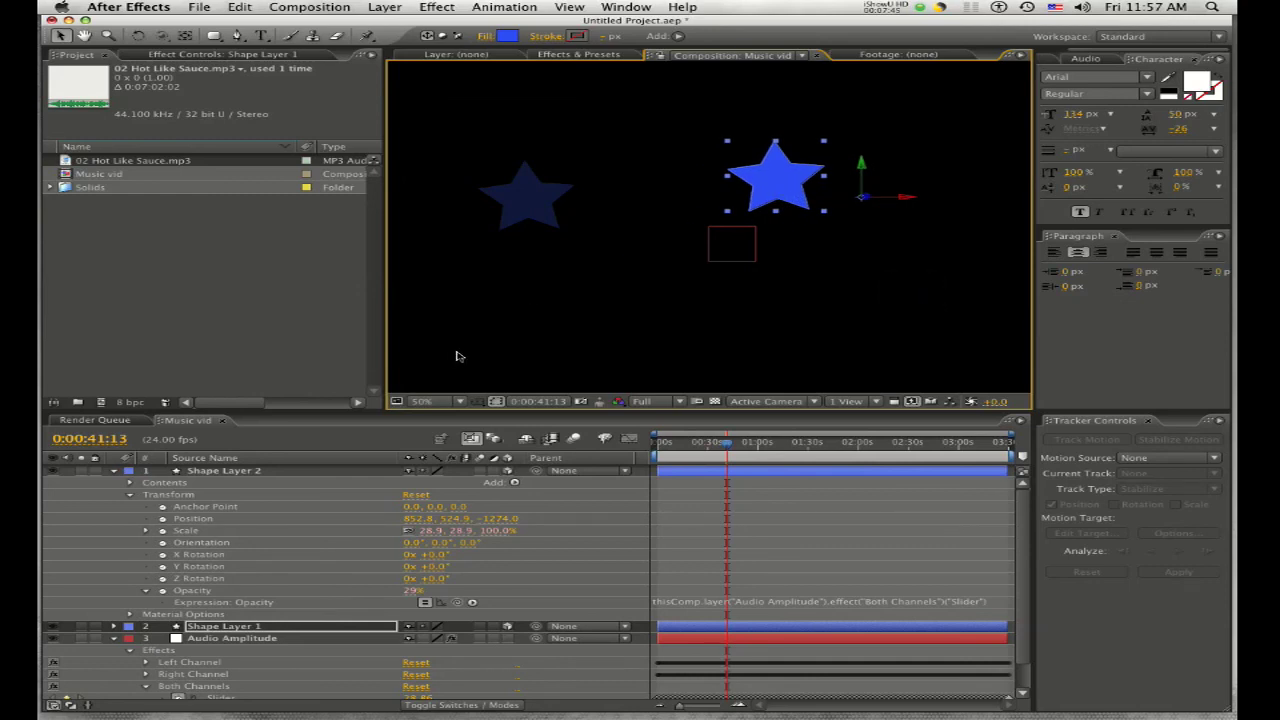
Step: Duplicate Shape Layer 2 into Shape Layers 3 and 4, place the copies, and RAM preview with audio
click(114, 471)
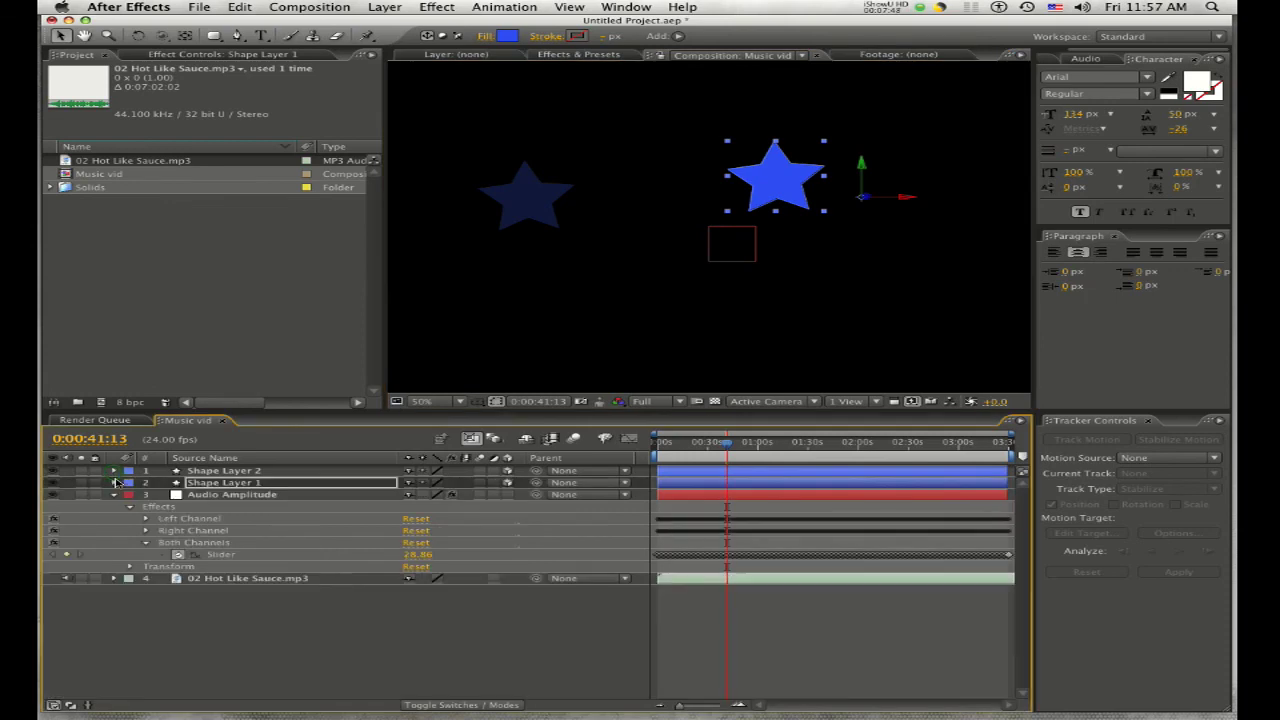
click(232, 472)
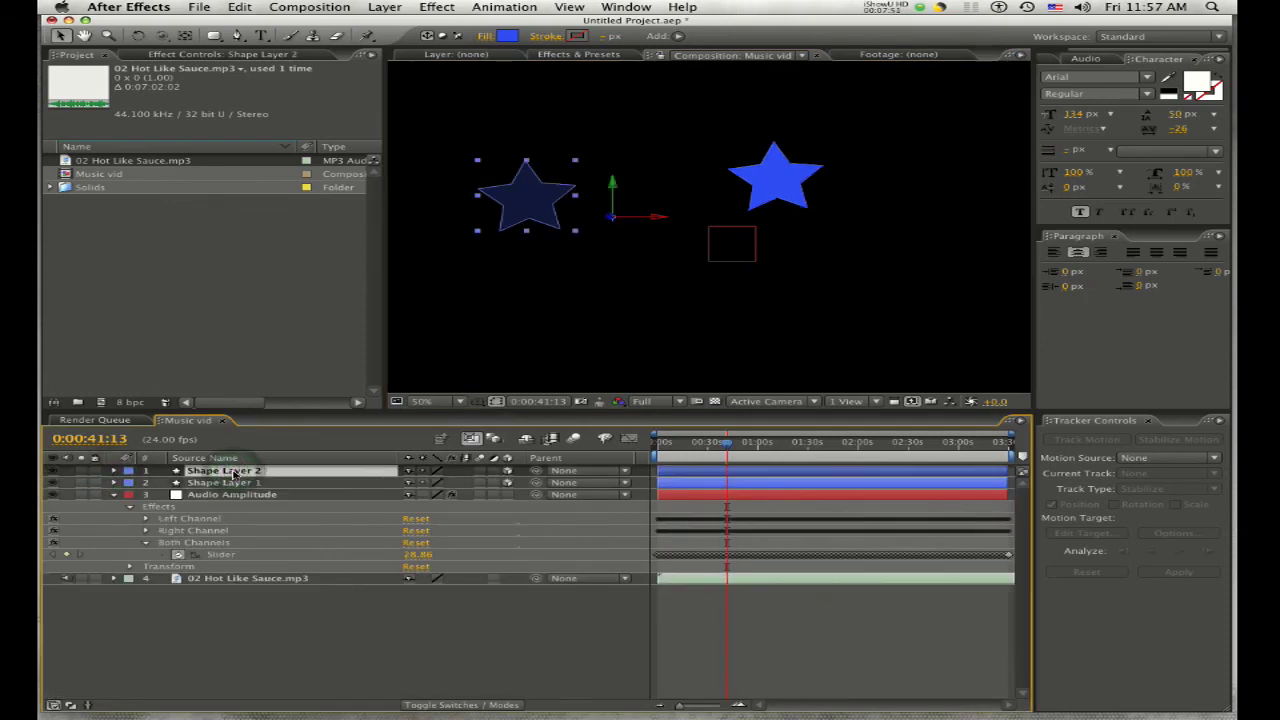
key(super+d)
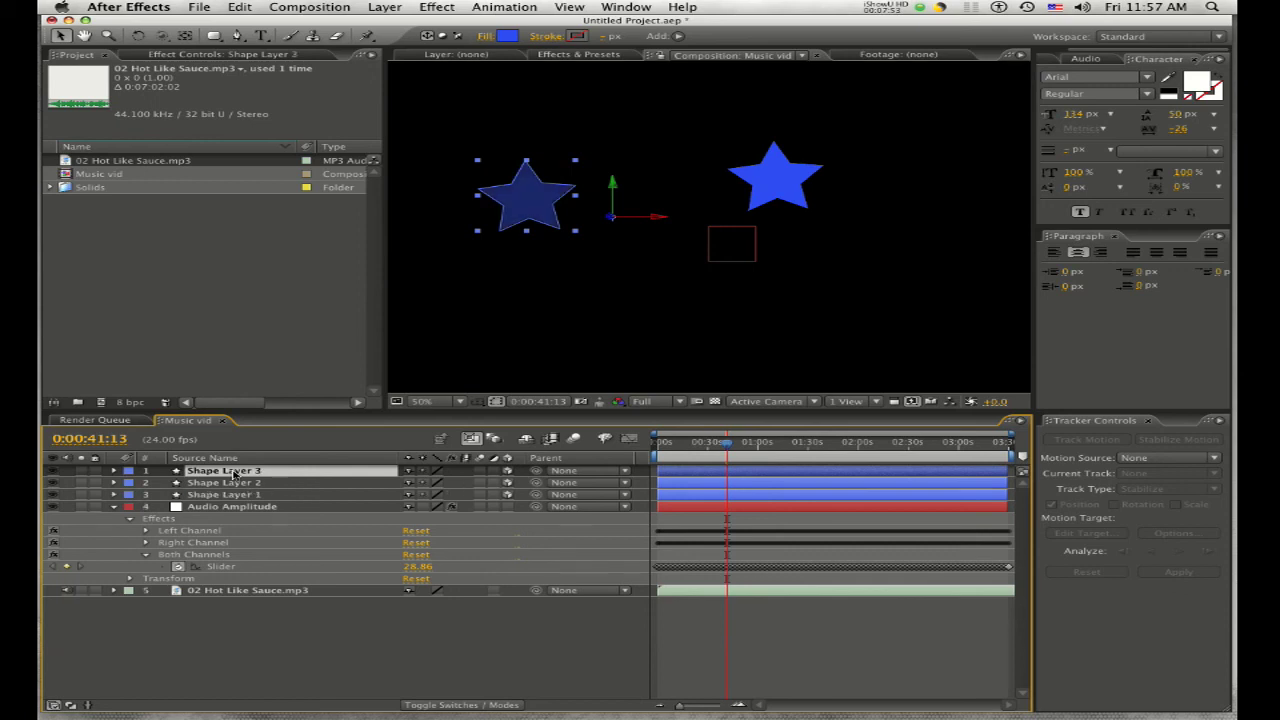
drag(537, 186, 848, 165)
key(super+d)
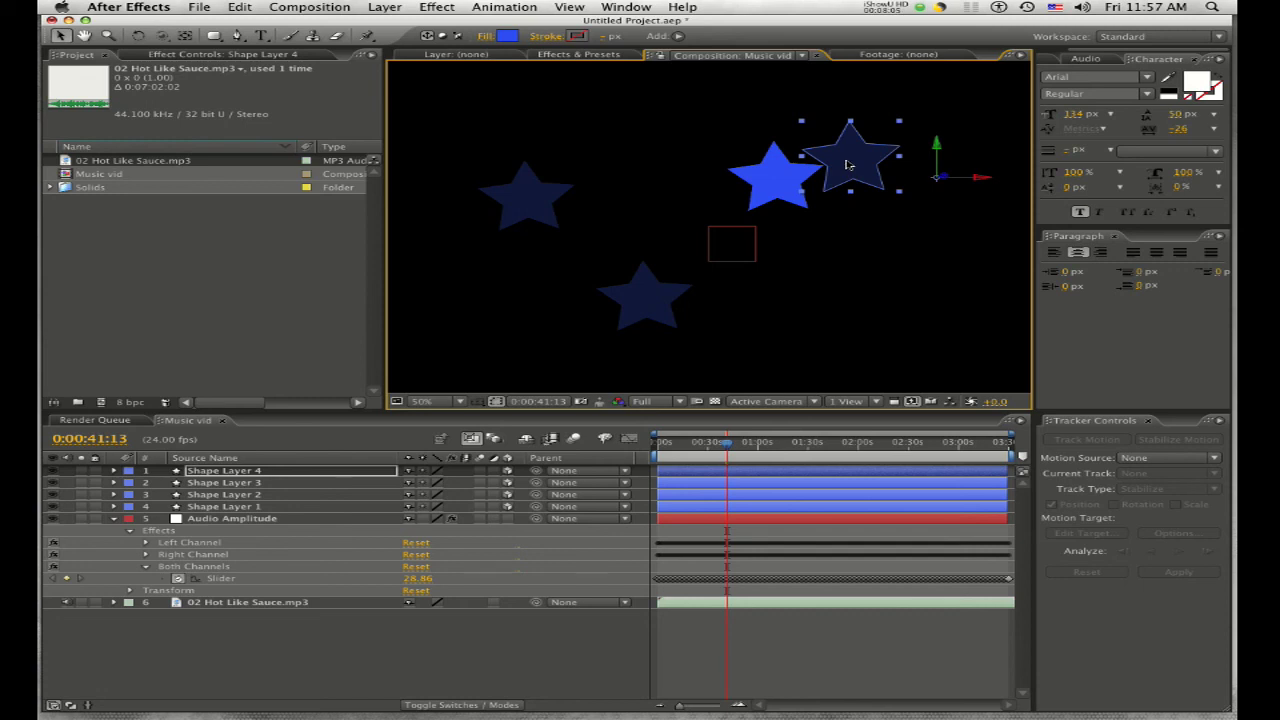
key(KP_0)
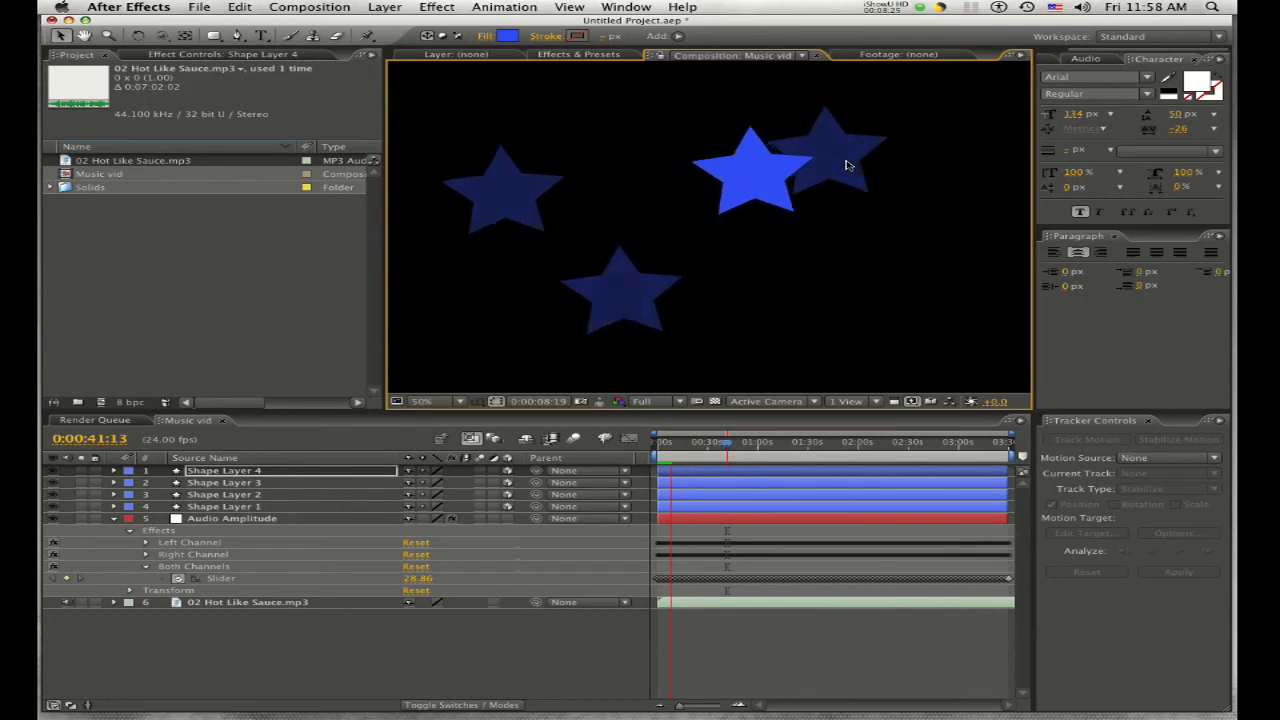
Step: Stop the RAM preview and go to 0:00:23:01, where Both Channels reads 31.33
key(space)
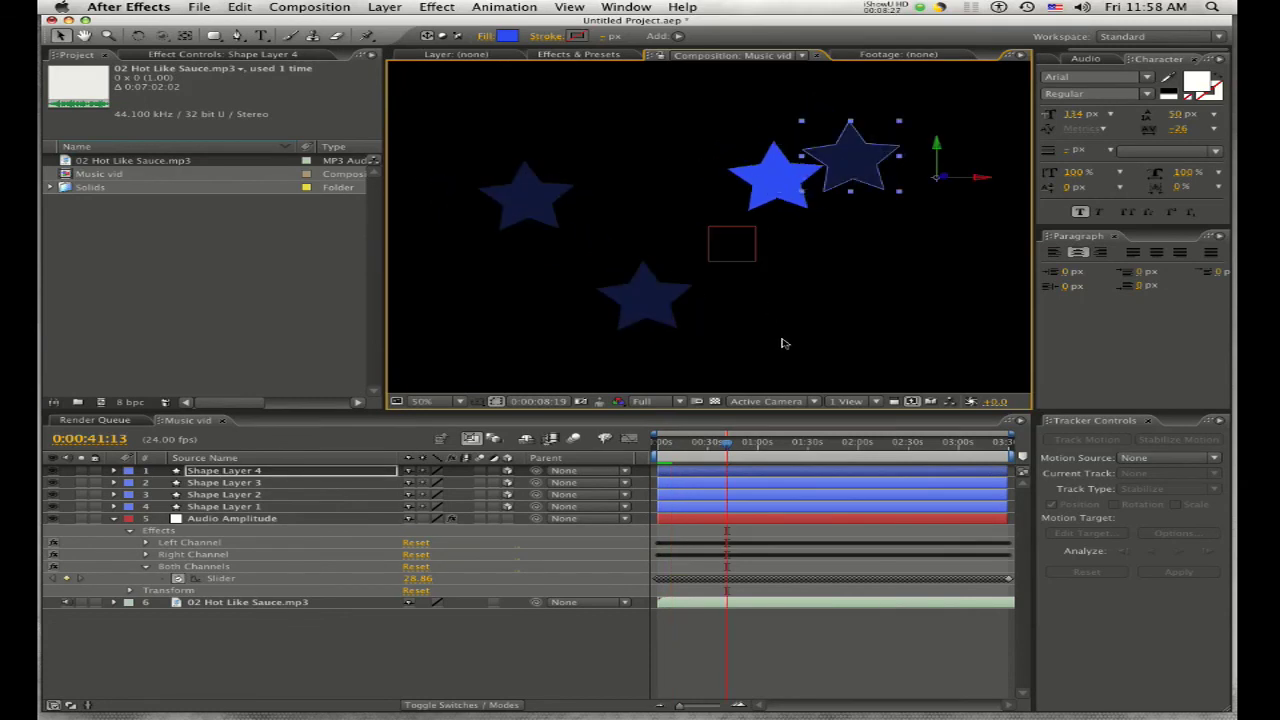
drag(727, 449, 697, 446)
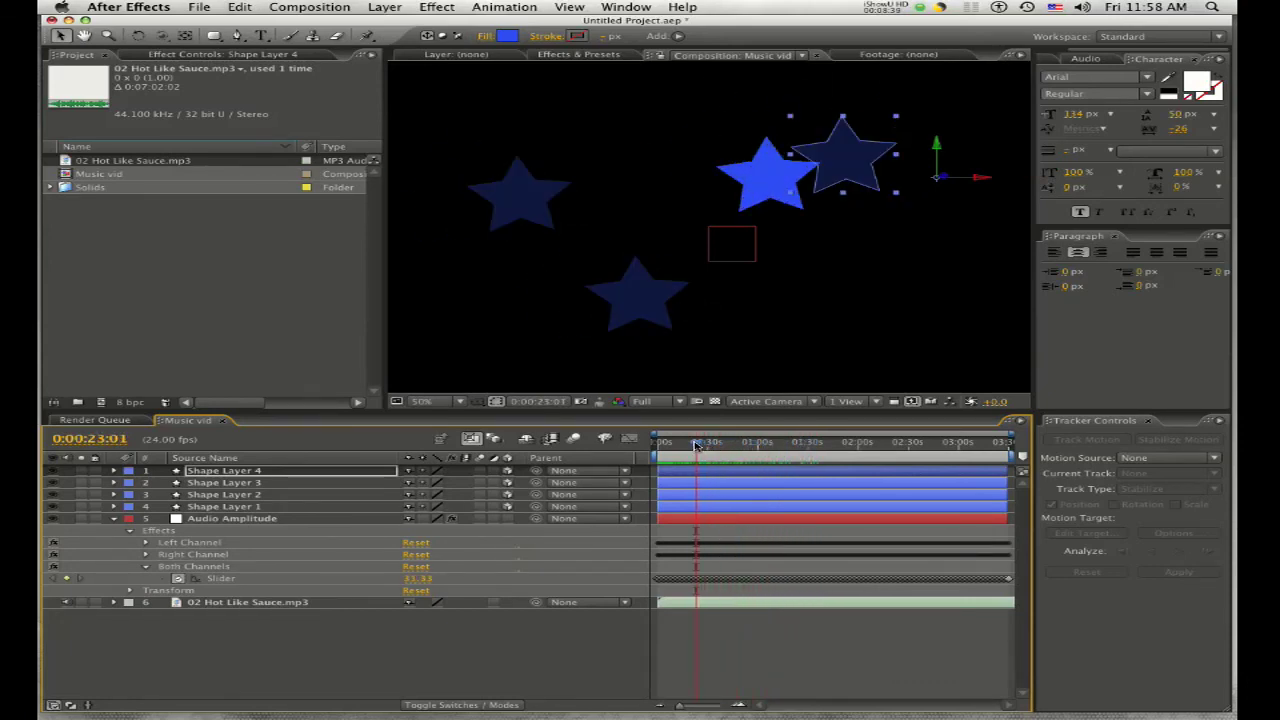